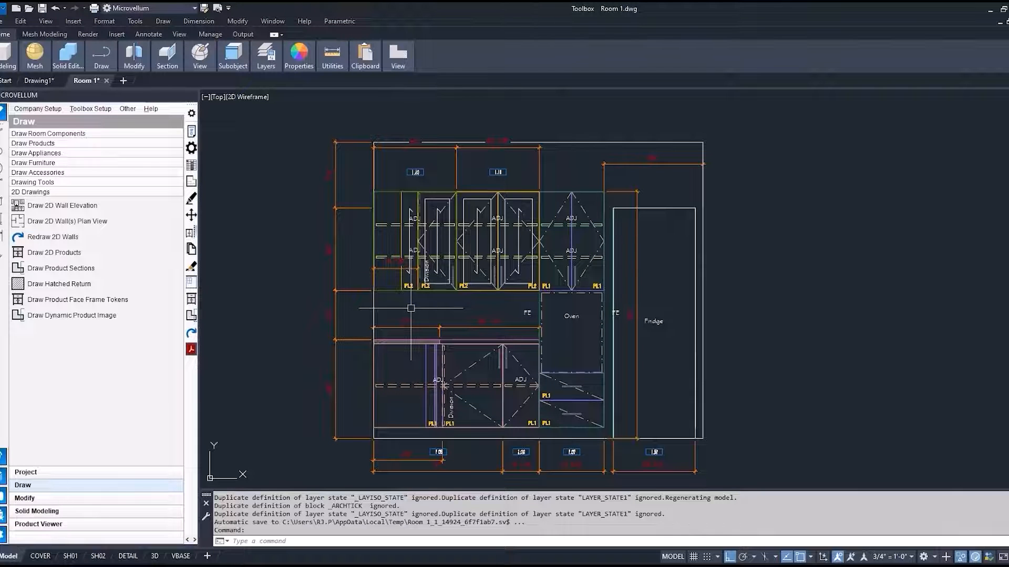
Step: Examine upper blind corner cabinet 1.10 in the elevation and in the plan view where it meets the adjoining cabinets
scroll(415, 210, "up", 5)
scroll(452, 184, "up", 5)
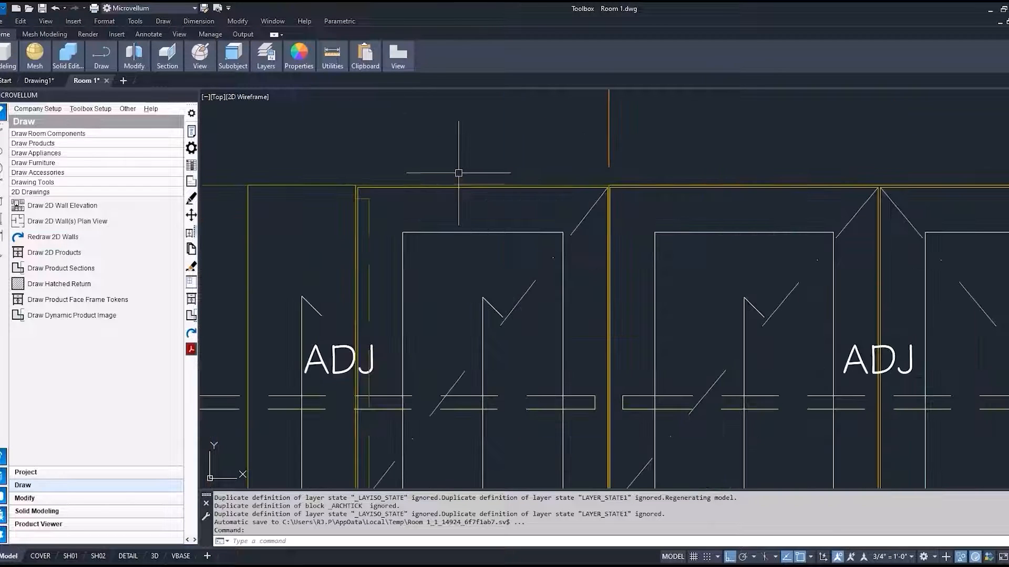
scroll(459, 171, "down", 5)
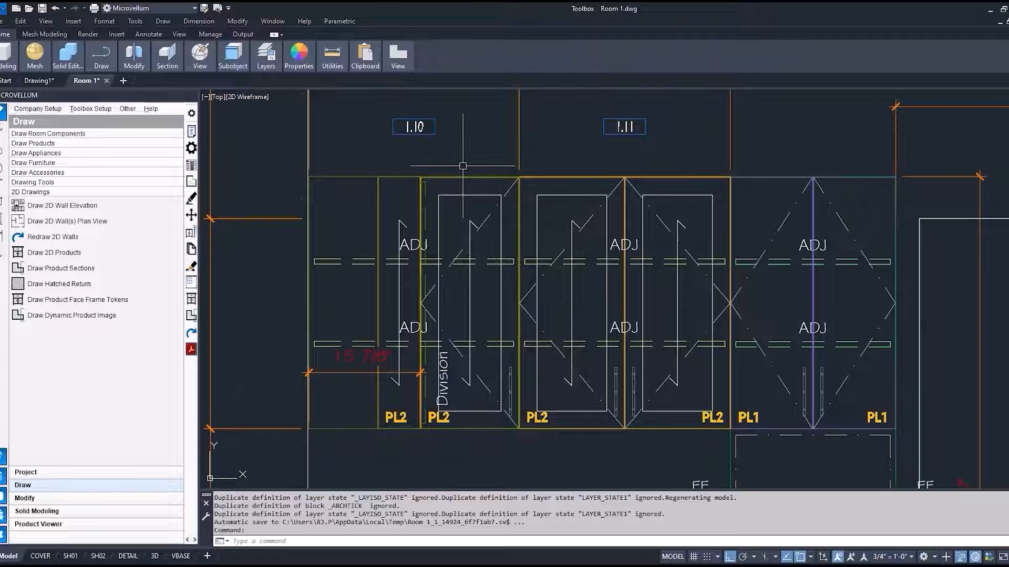
scroll(463, 165, "down", 8)
scroll(421, 208, "up", 6)
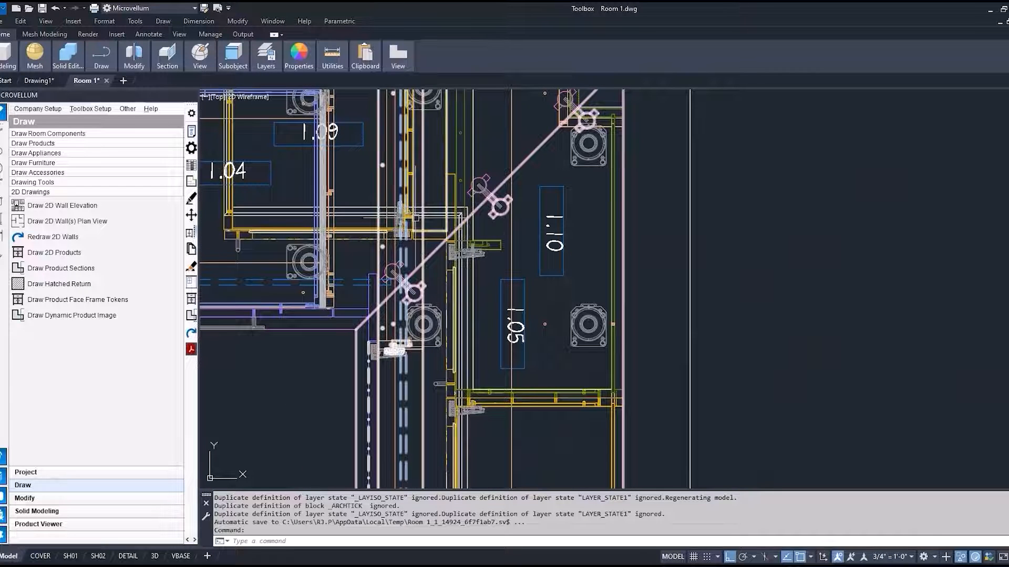
scroll(481, 241, "up", 2)
scroll(480, 239, "up", 2)
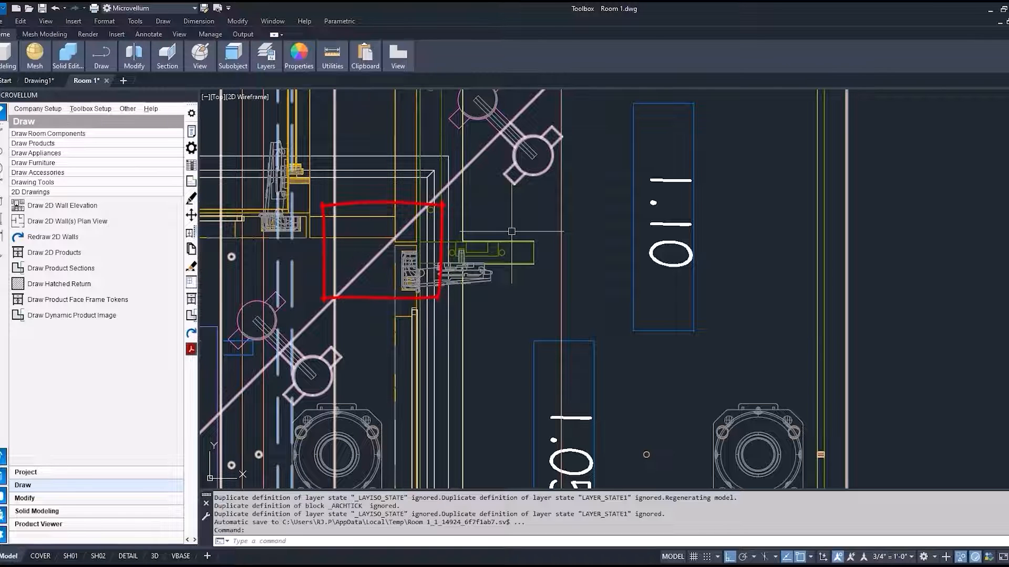
scroll(473, 247, "down", 4)
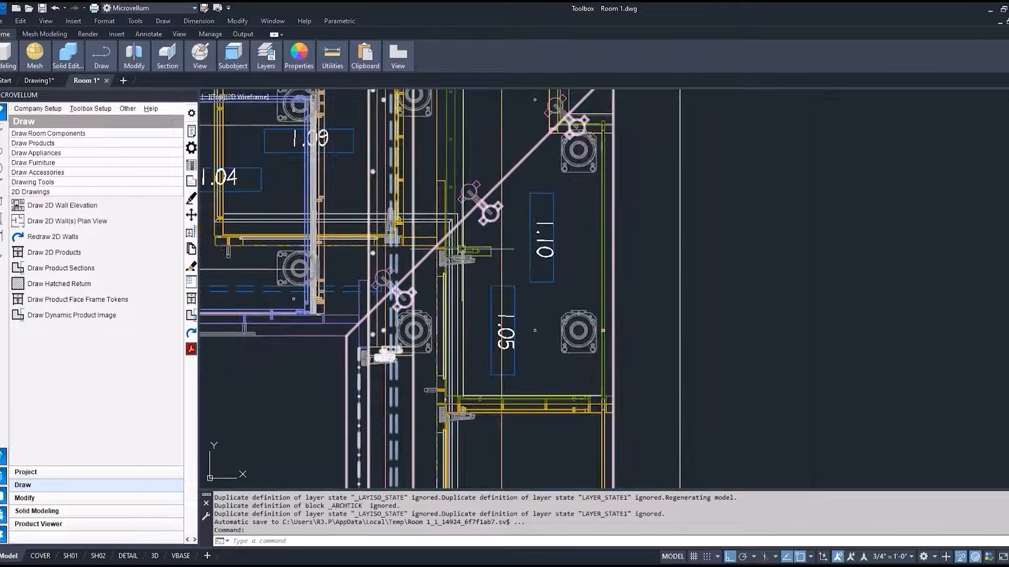
Step: Check the Blind Corner Width formula in the product prompts of upper cabinet 1.10 and leave without changes
left_click(192, 131)
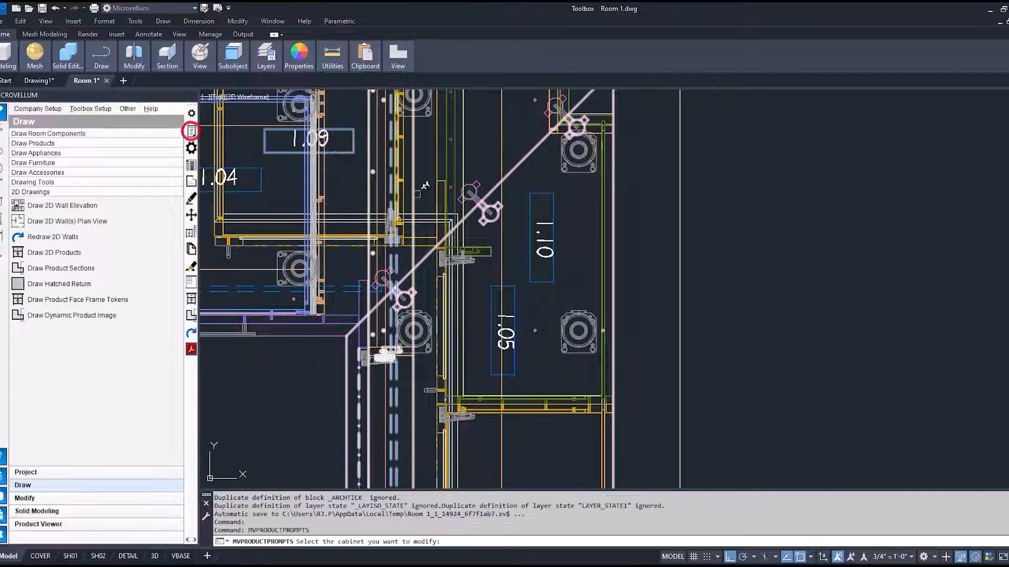
left_click(486, 247)
left_click(223, 290)
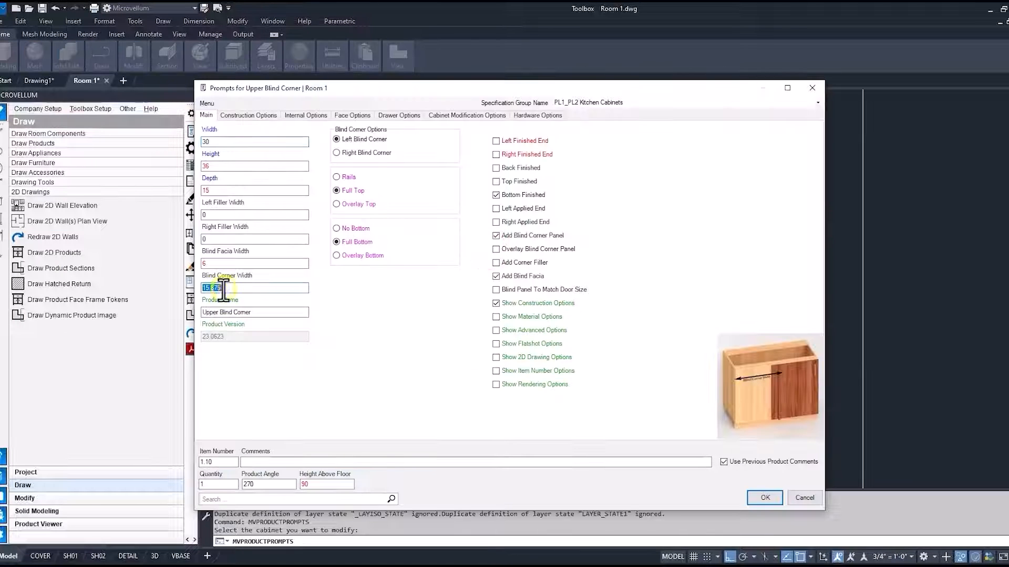
left_click(271, 292)
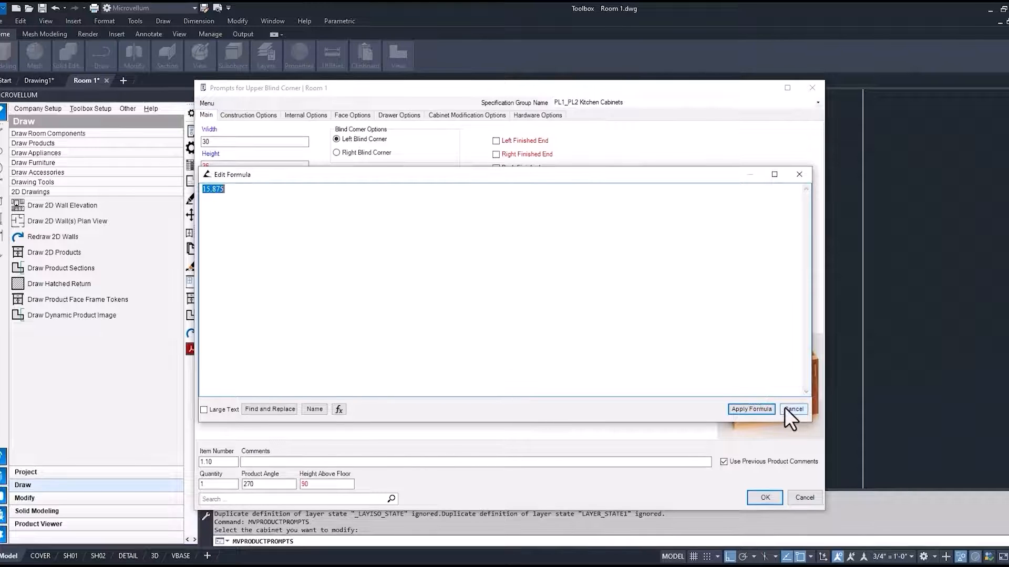
left_click(784, 408)
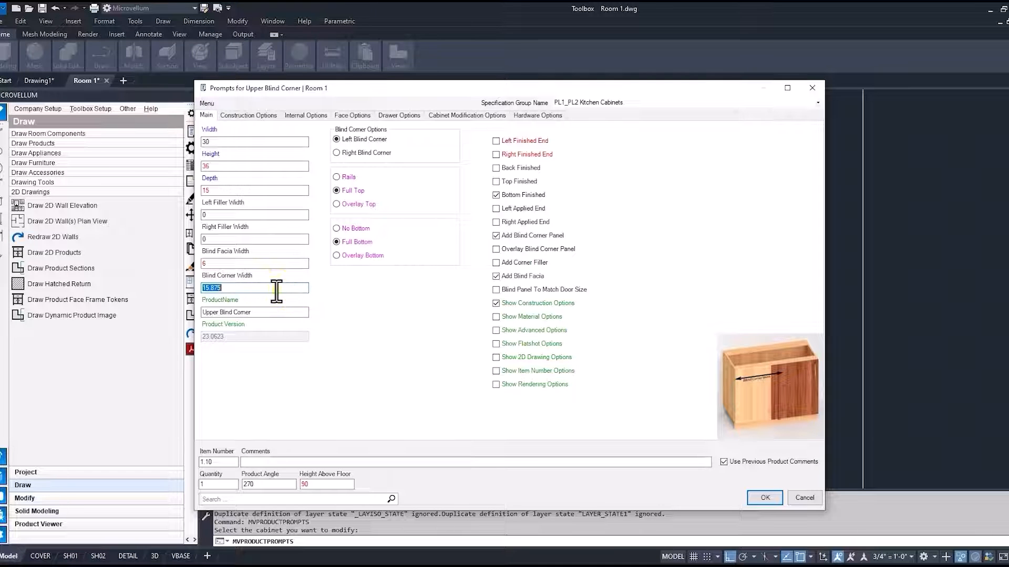
right_click(277, 289)
left_click(315, 296)
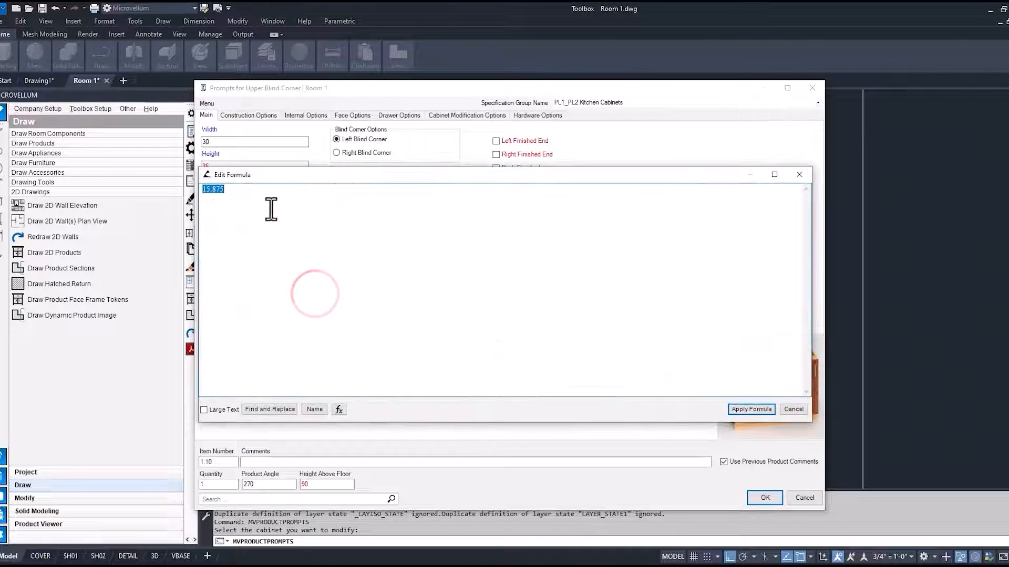
left_click(794, 410)
left_click(803, 496)
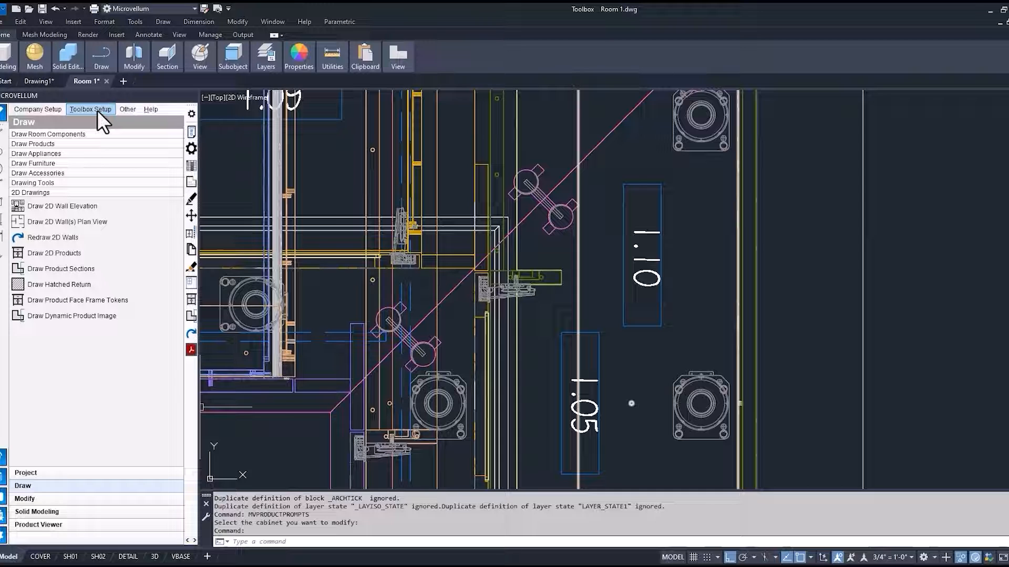
Step: Open the Database Explorer from the utilities in the Toolbox options
left_click(96, 109)
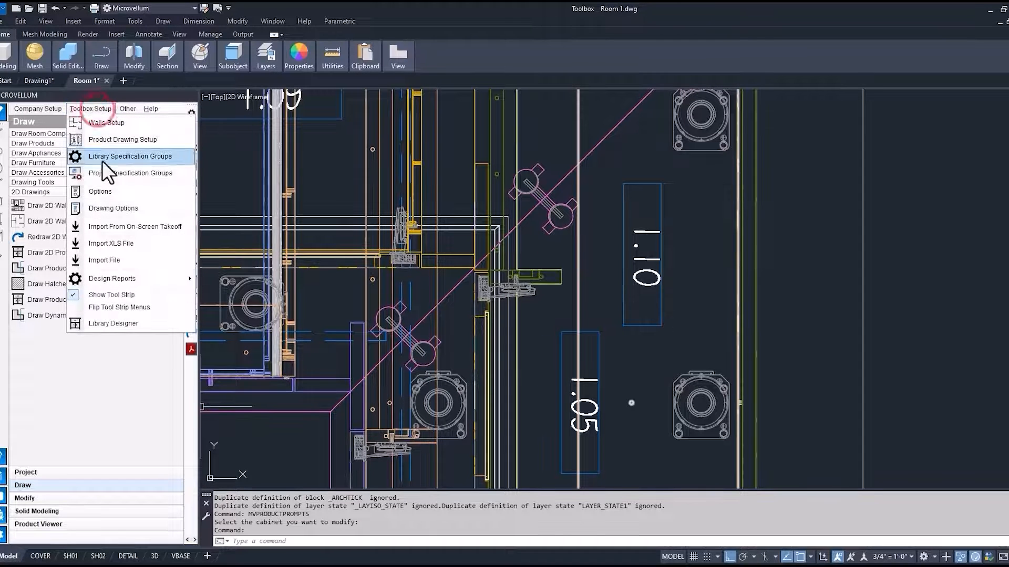
left_click(102, 192)
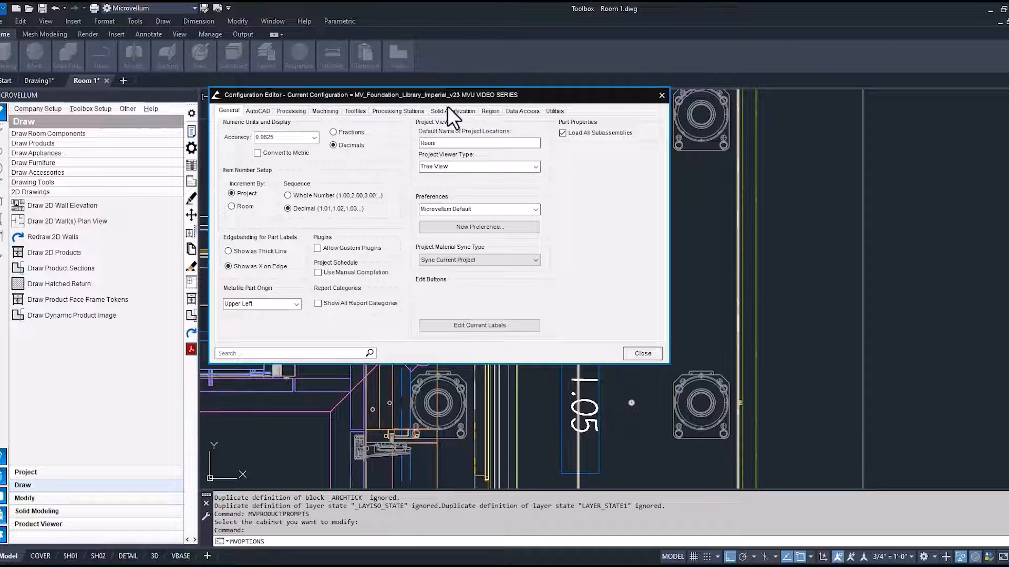
left_click(556, 111)
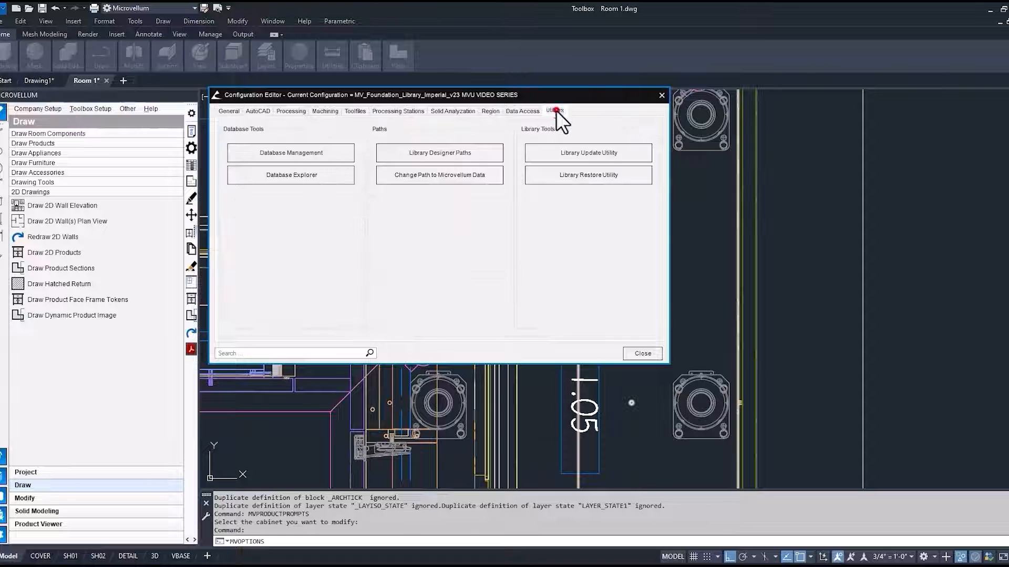
left_click(302, 177)
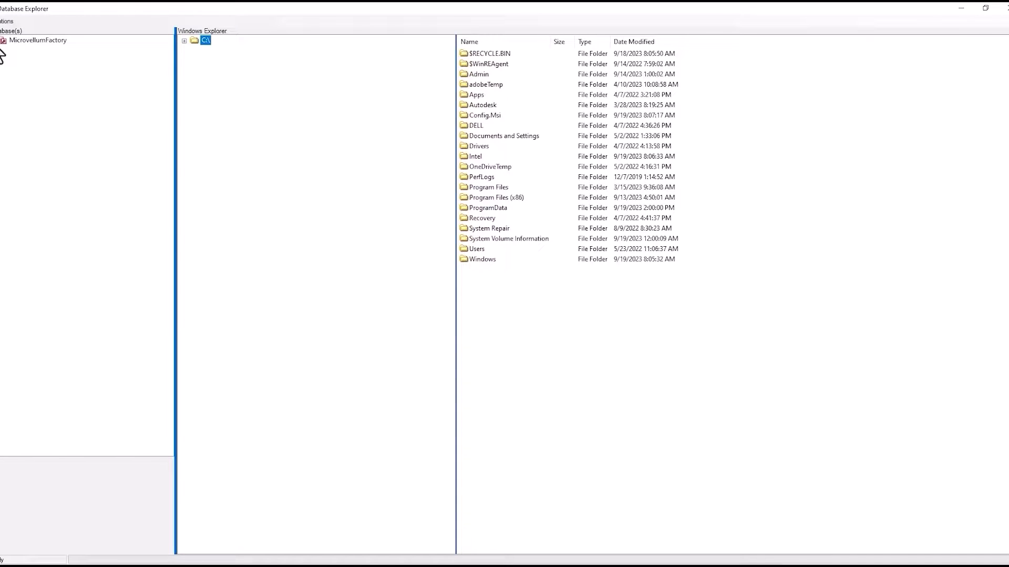
Step: Open the Base Blind Corner product from the Frameless Cabinetry base cabinets in Microvellum Foundation Library 23.0623
left_click(0, 41)
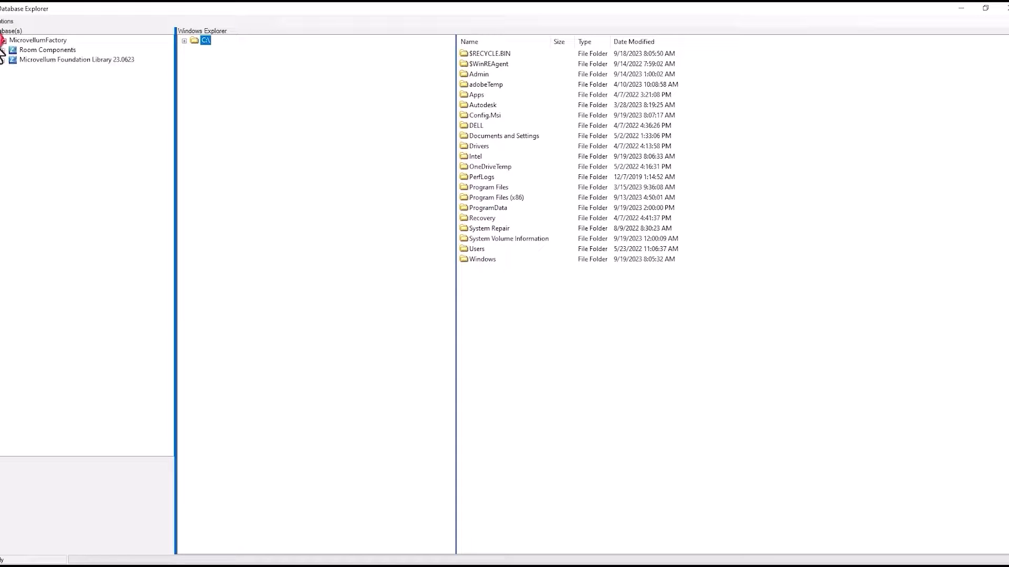
left_click(2, 60)
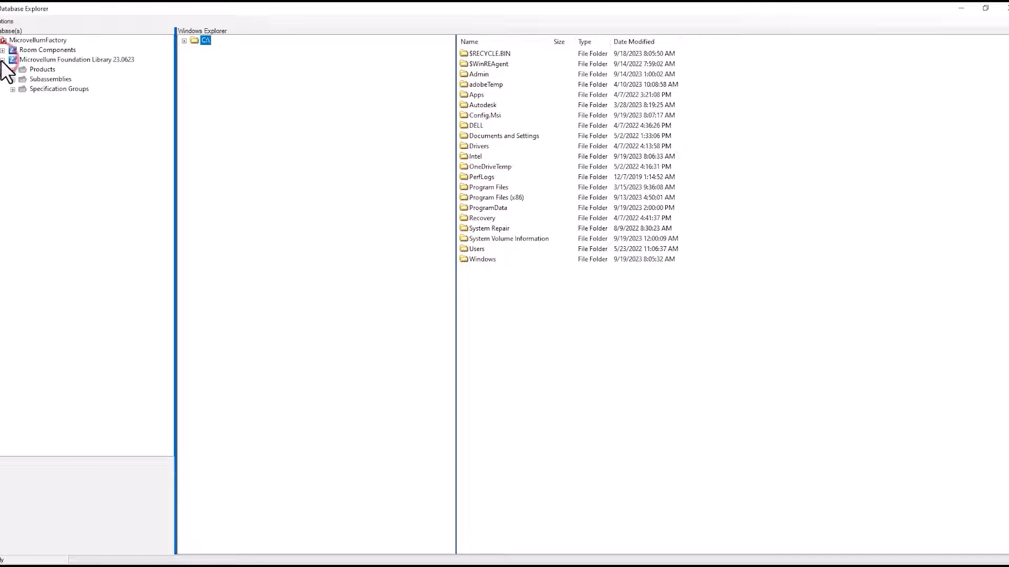
left_click(12, 70)
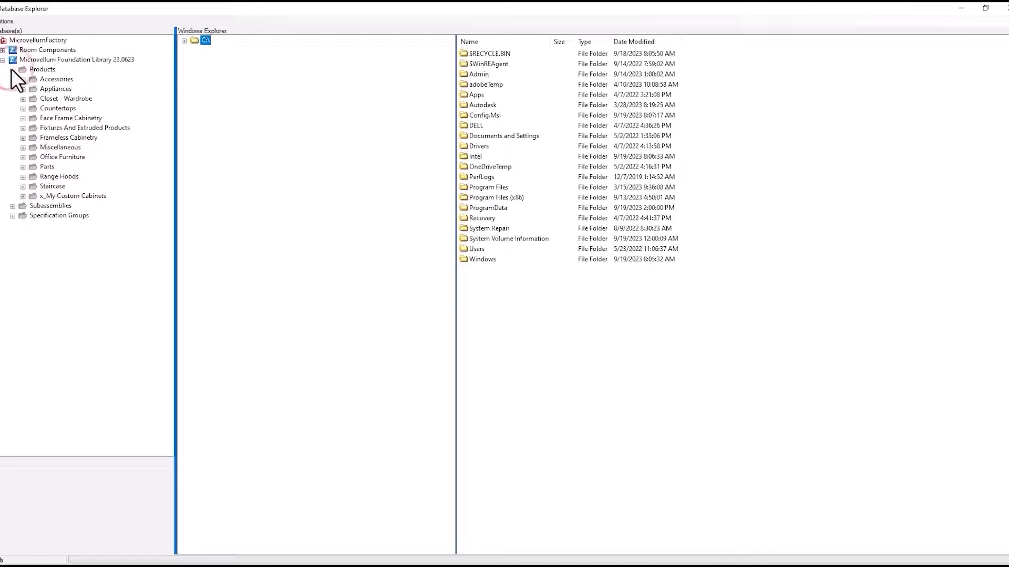
left_click(22, 137)
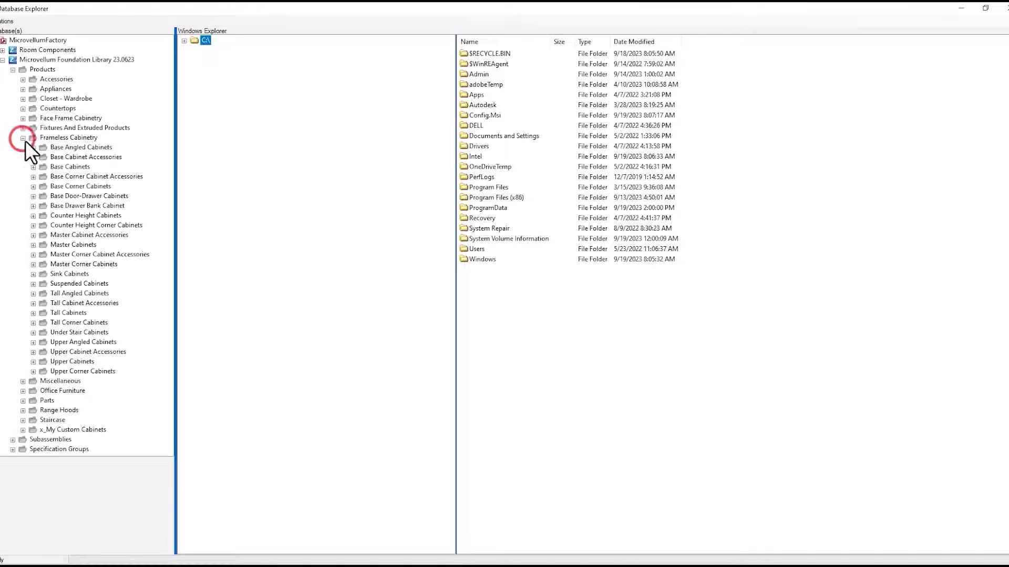
left_click(33, 167)
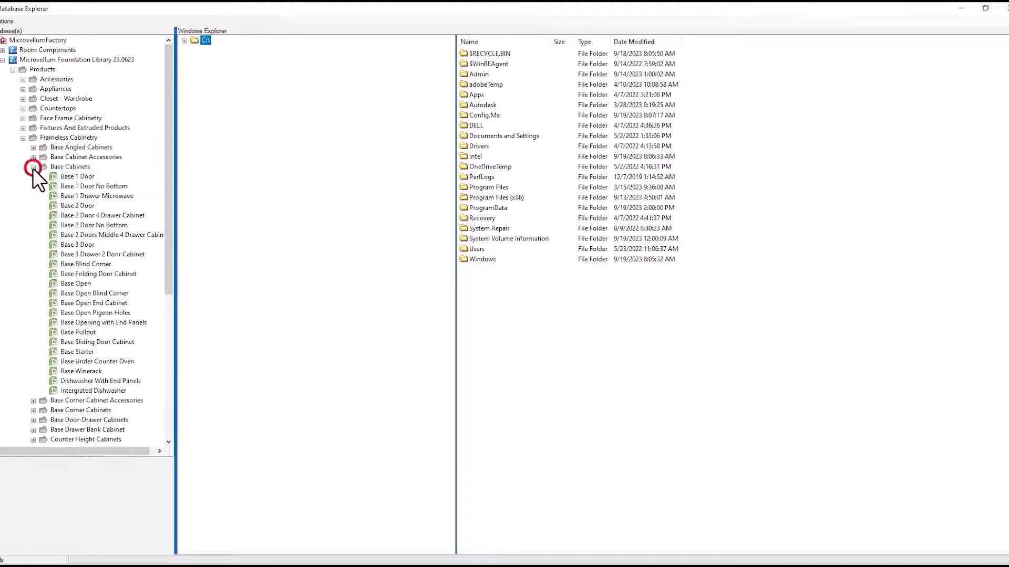
double_click(81, 264)
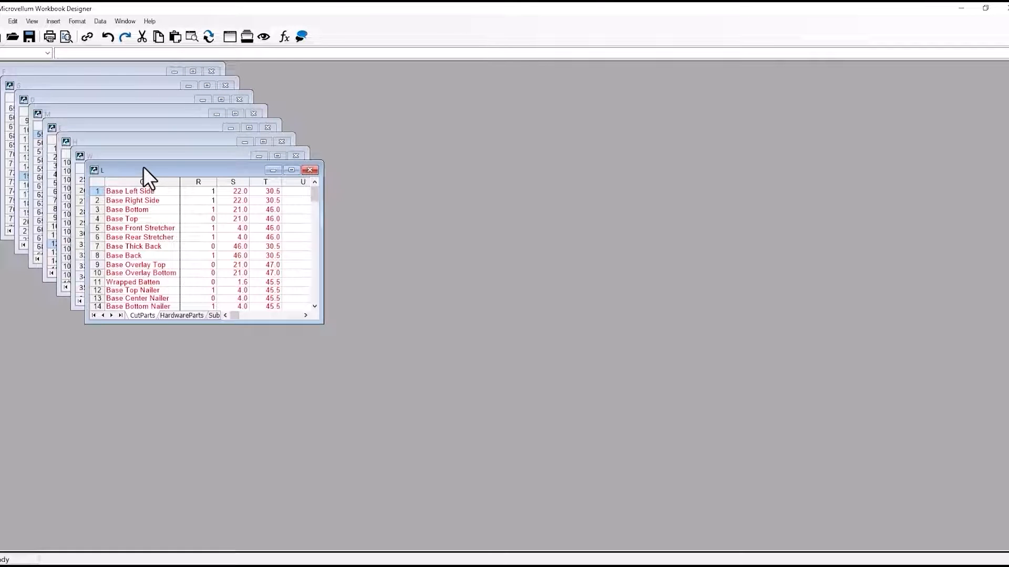
Step: Find the Blind Corner Width prompt in the Base Blind Corner product's L workbook and copy its formula
double_click(142, 168)
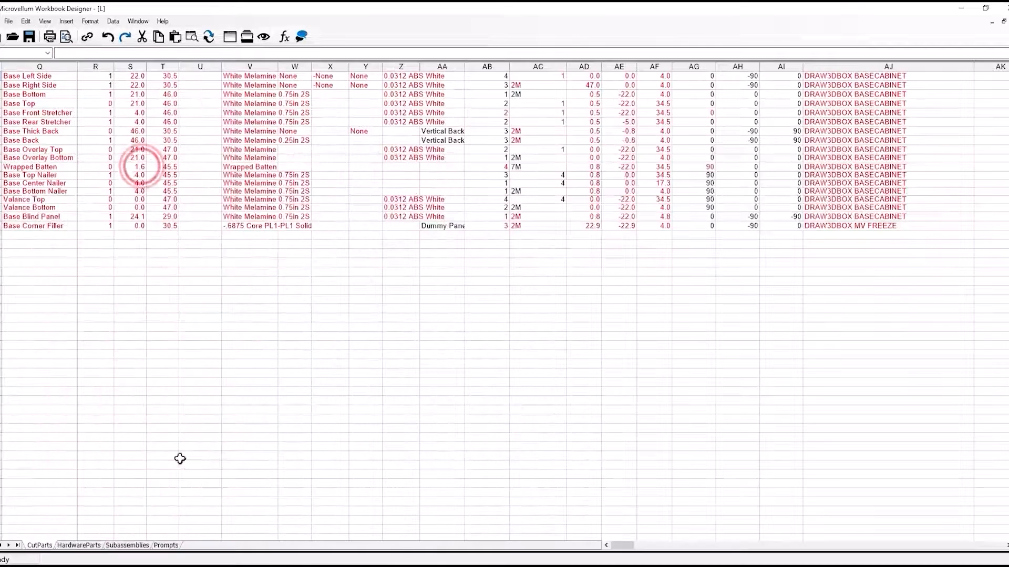
left_click(173, 546)
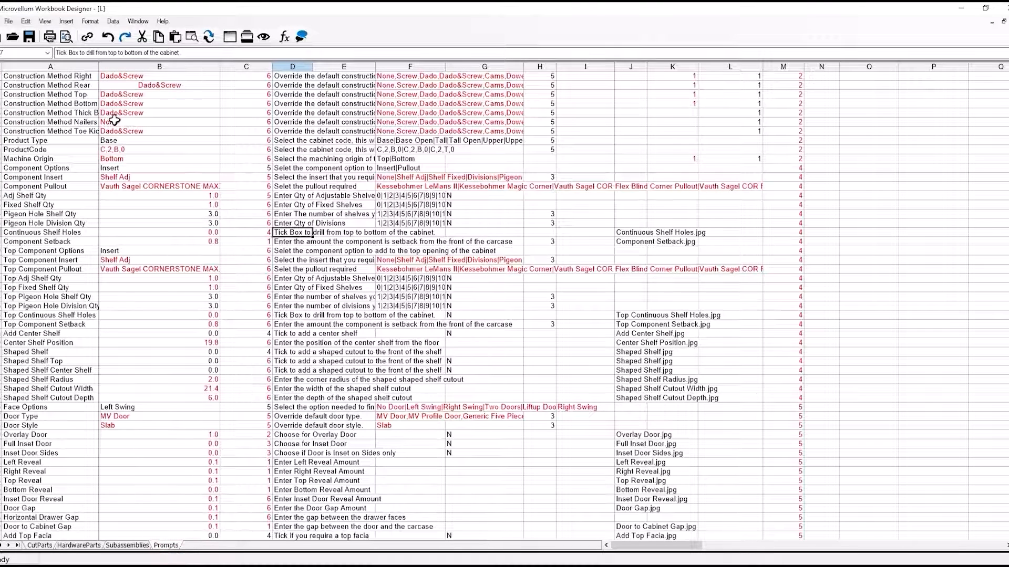
left_click(122, 76)
left_click(48, 53)
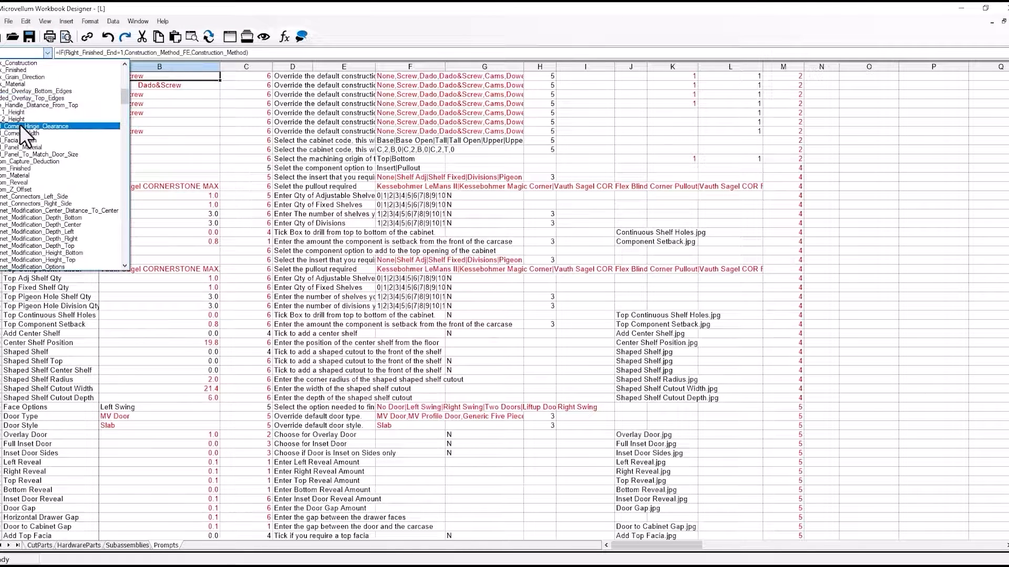
left_click(20, 131)
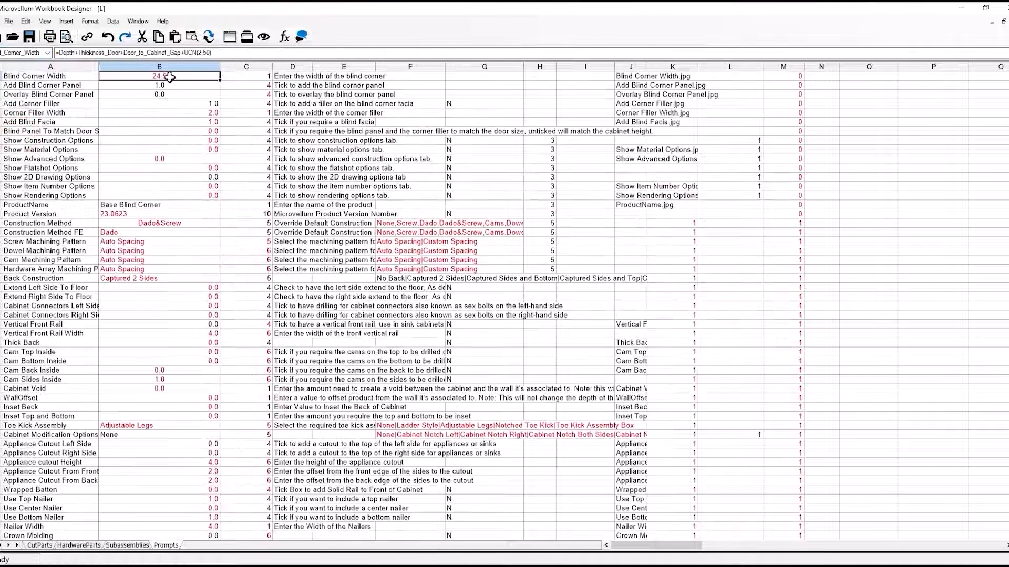
left_click(169, 77)
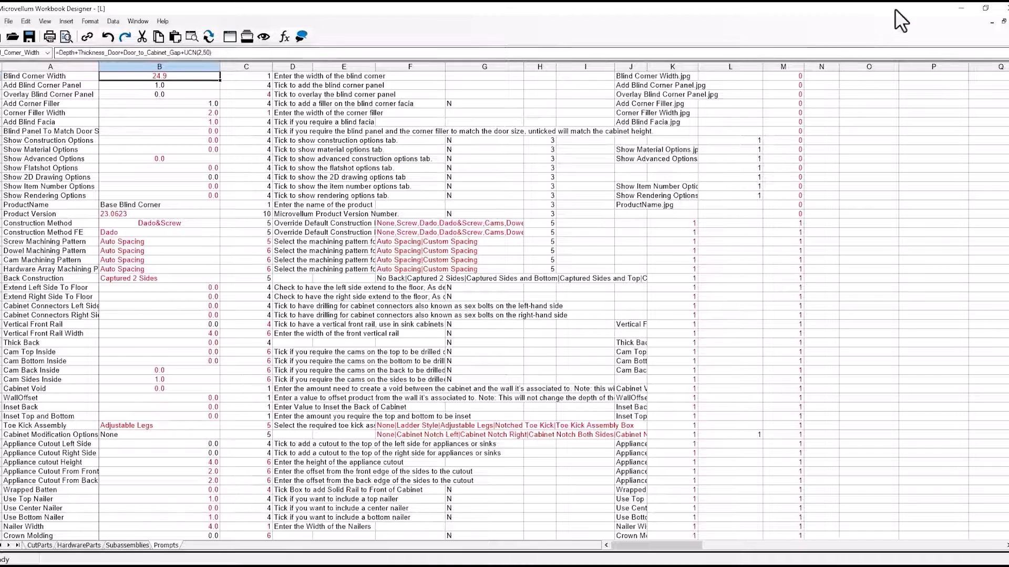
Step: Close the library workbook and the Configuration Editor, acknowledging the restart notice
left_click(1003, 7)
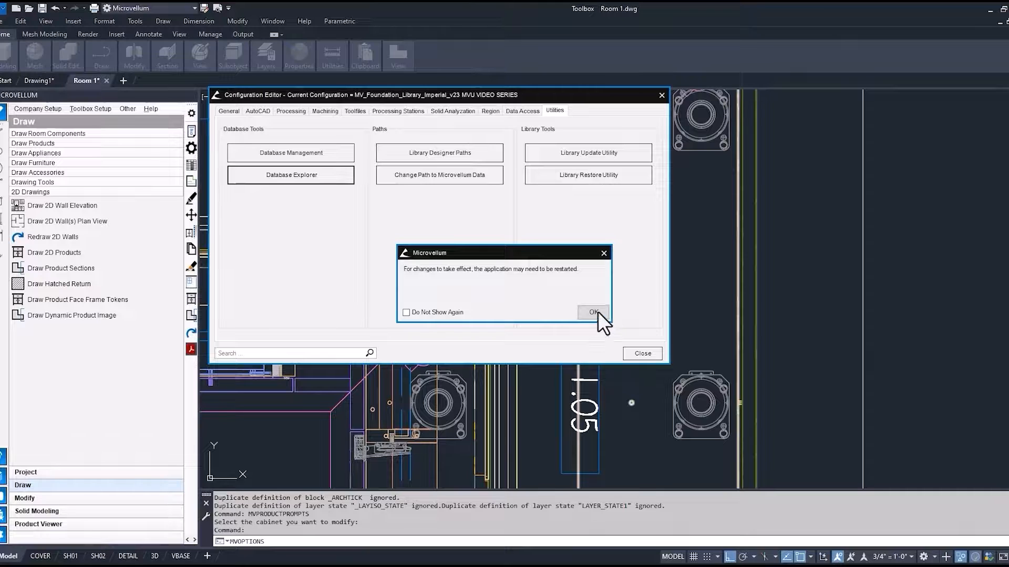
left_click(598, 314)
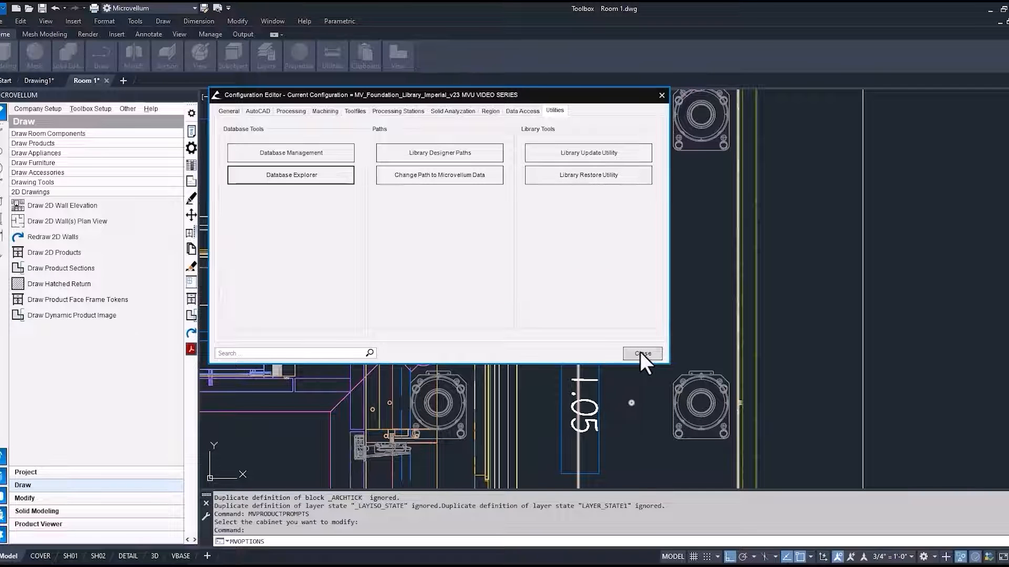
left_click(641, 353)
Step: Open the design data of upper cabinet 1.10 and locate Blind_Corner_Width among its prompts
left_click(190, 166)
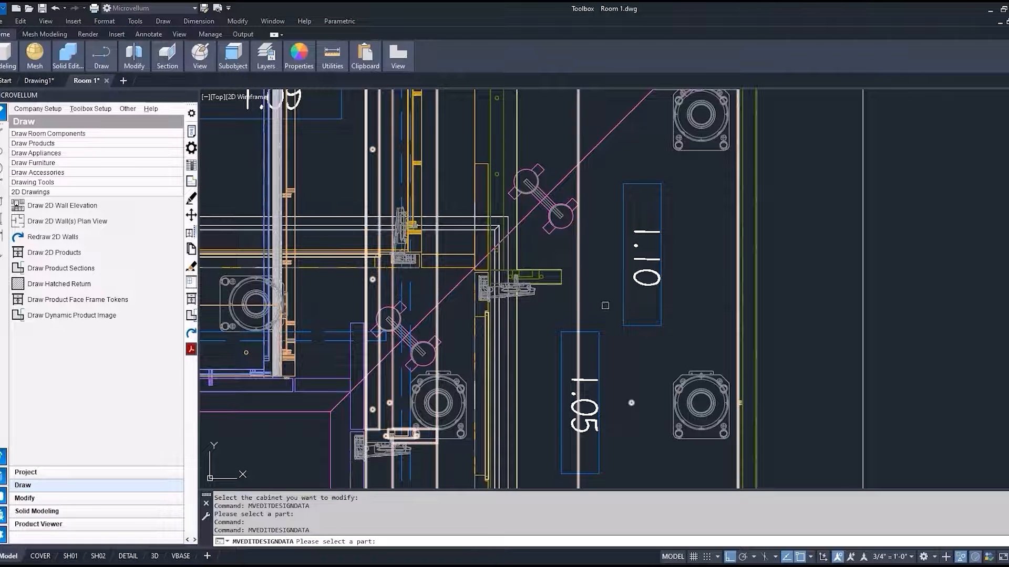
left_click(621, 286)
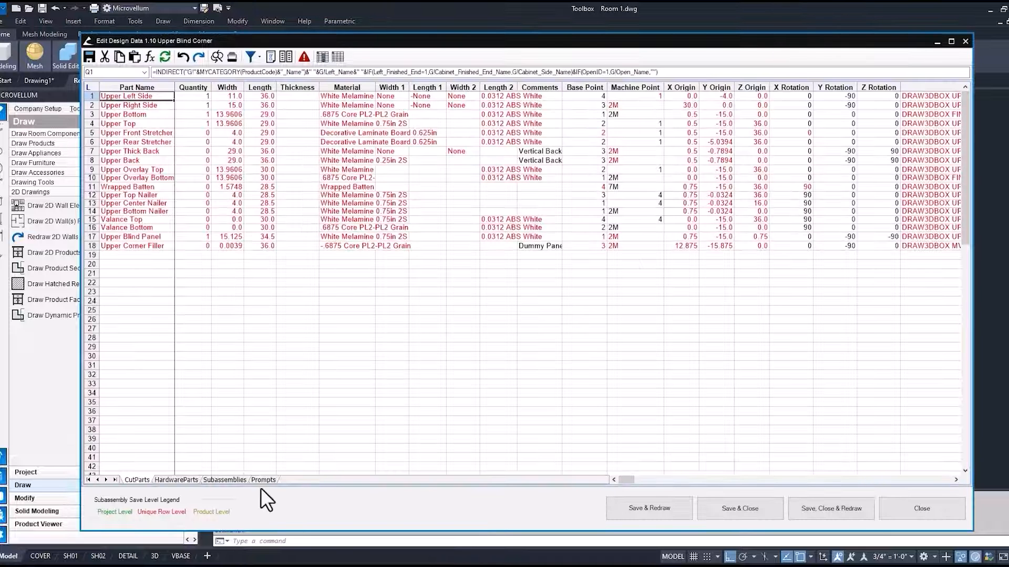
left_click(263, 479)
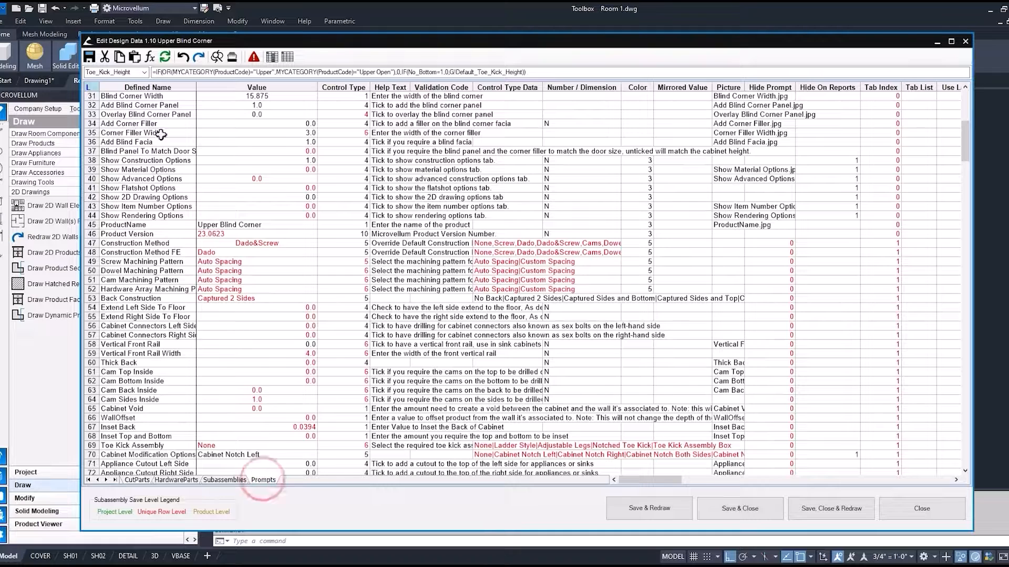
left_click(142, 72)
type("b")
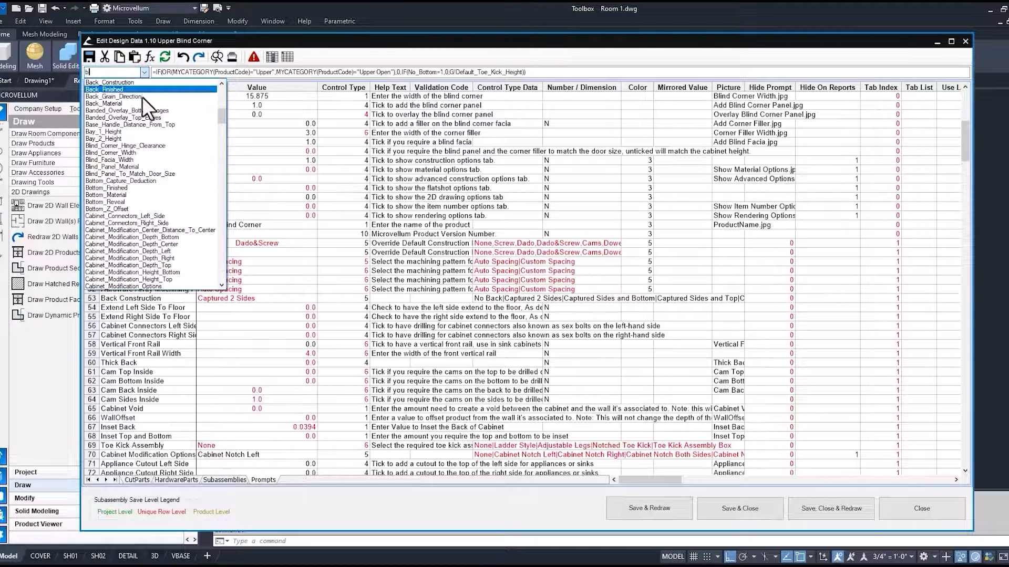
left_click(131, 152)
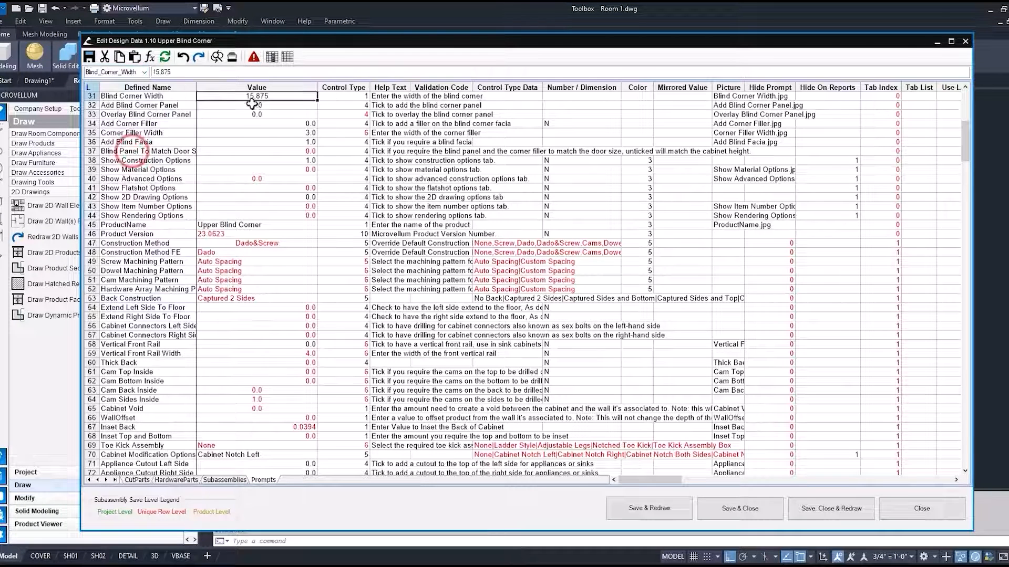
Step: Set the Blind Corner Width value to =Depth+Thickness_Door+Door_to_Cabinet_Gap+UCN(2,50), and save, close and redraw the cabinet
left_click(253, 96)
type("=Depth+Thickness_Door+Door_to_Cabinet_Gap+UCN(2,50)")
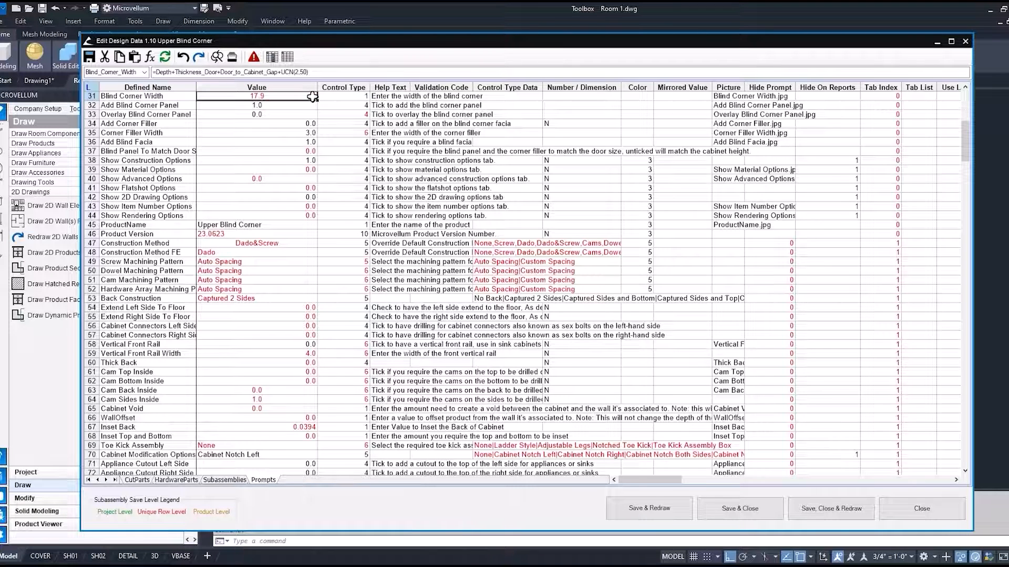
left_click(818, 515)
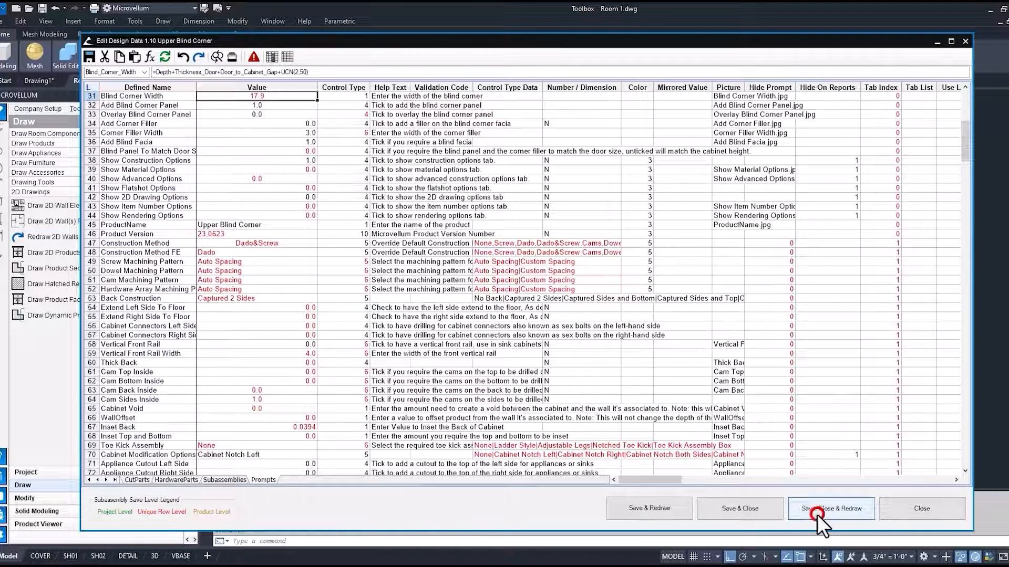
Step: Decline redrawing the plan view of cabinet 1.10 and examine its blind corner in the plan and elevation drawings
left_click(595, 315)
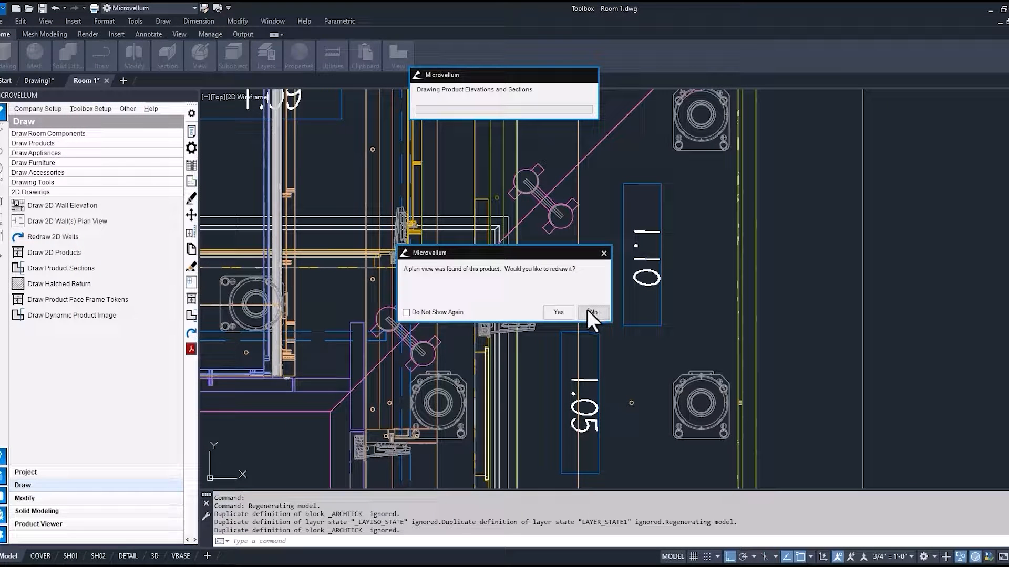
left_click(589, 312)
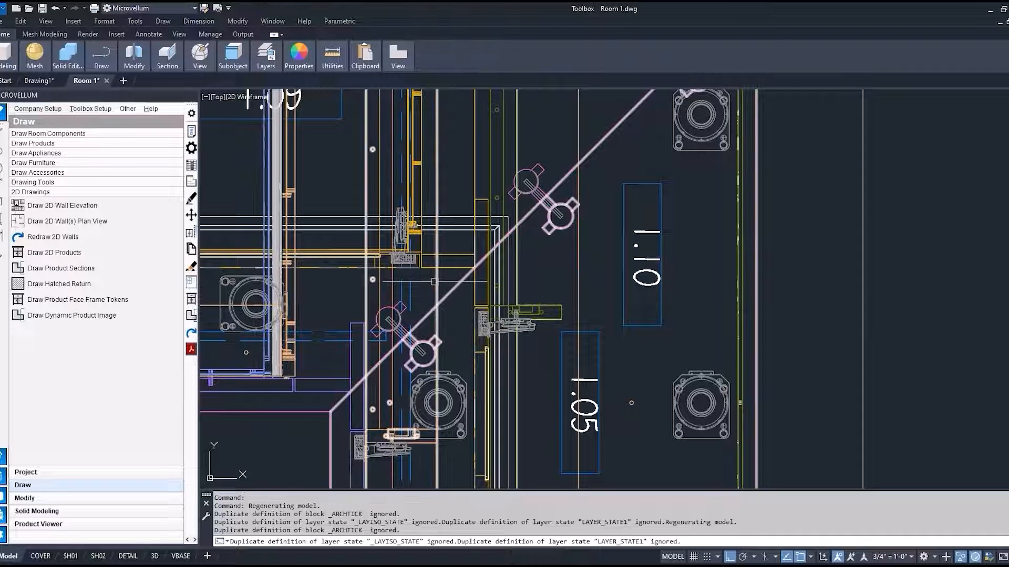
scroll(446, 264, "down", 12)
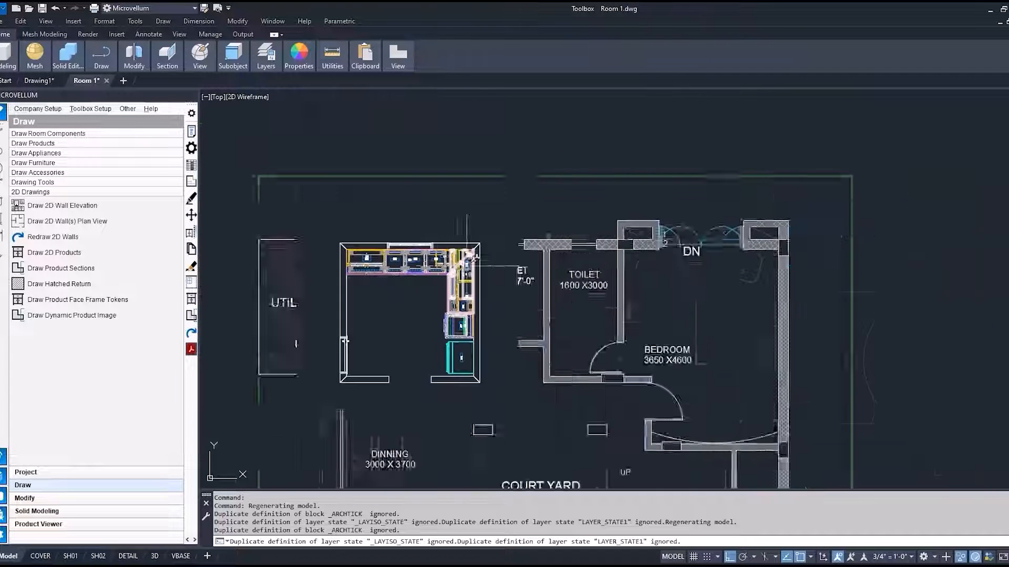
middle_click_drag(663, 268, 47, 284)
scroll(680, 236, "up", 12)
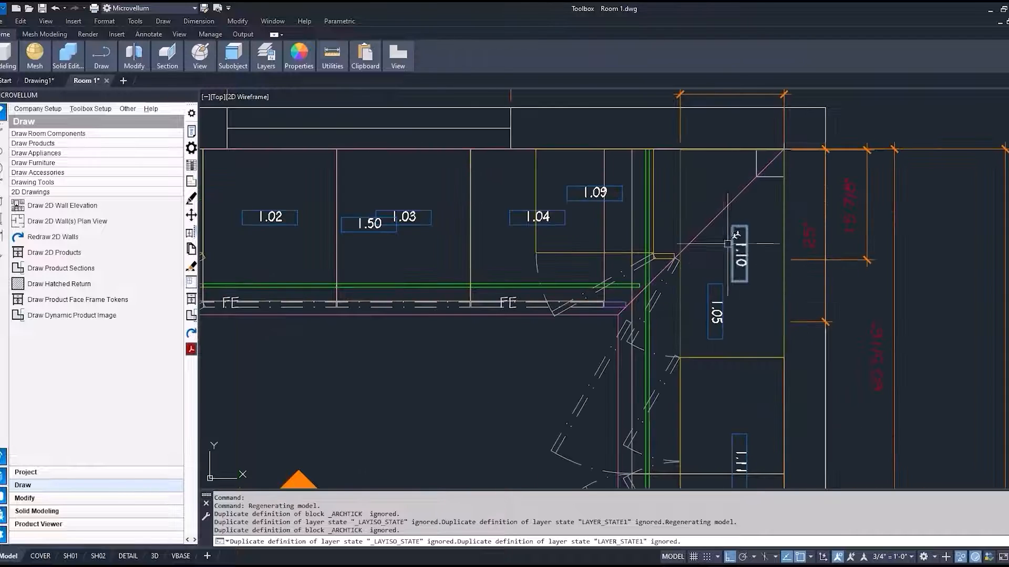
scroll(680, 236, "down", 5)
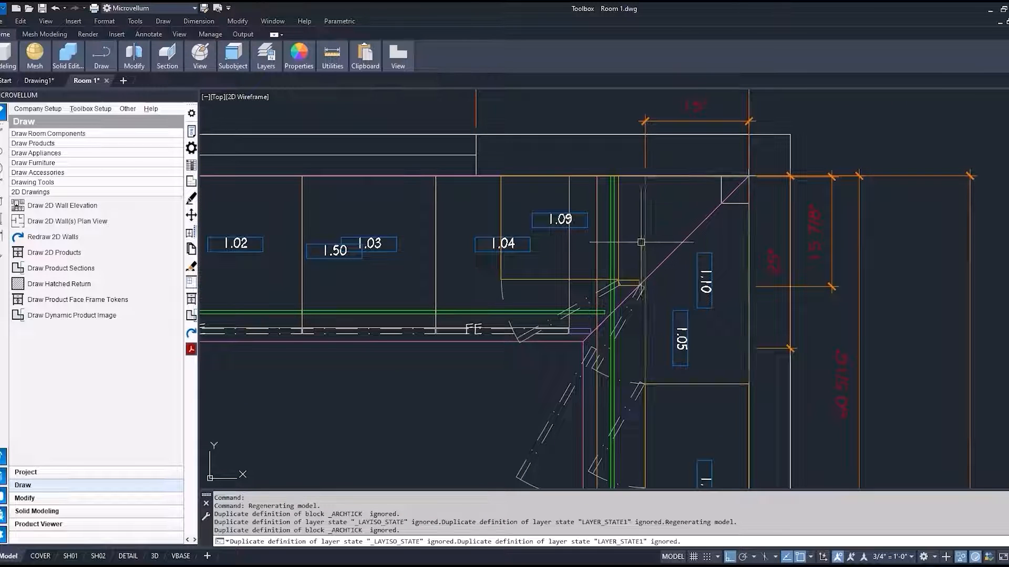
scroll(640, 225, "down", 5)
scroll(640, 224, "down", 3)
scroll(492, 409, "up", 8)
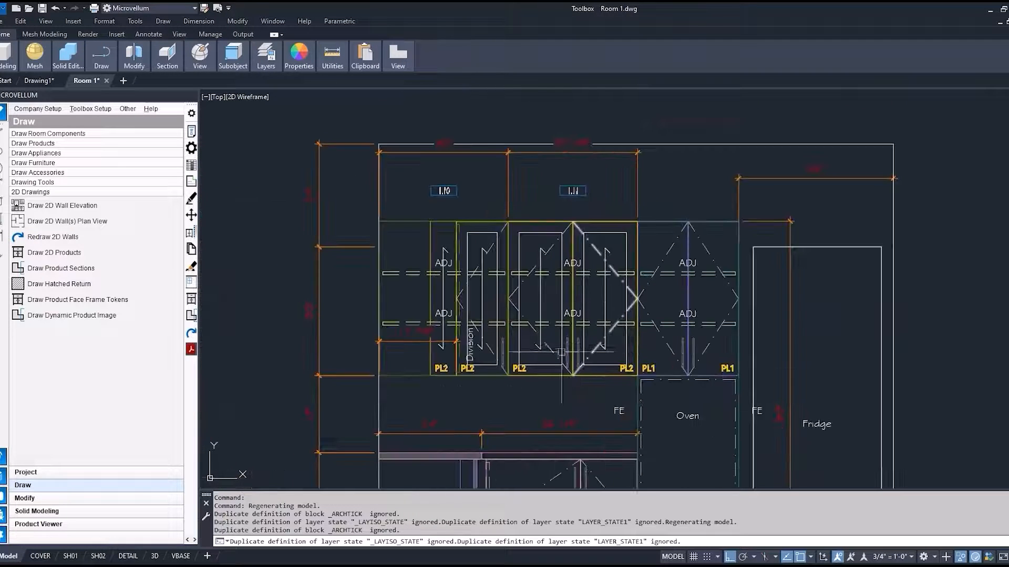
middle_click_drag(491, 408, 585, 469)
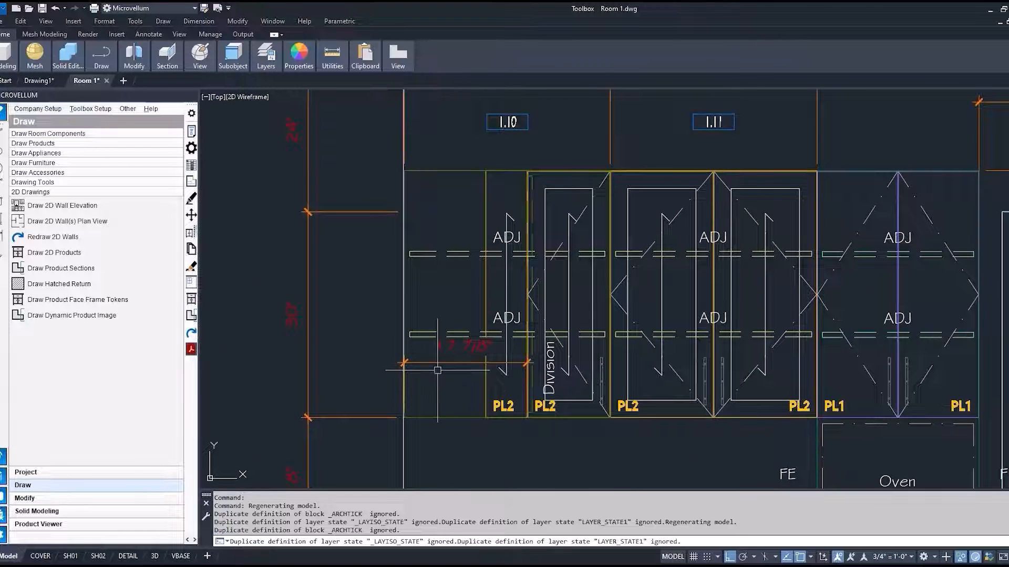
scroll(430, 231, "down", 2)
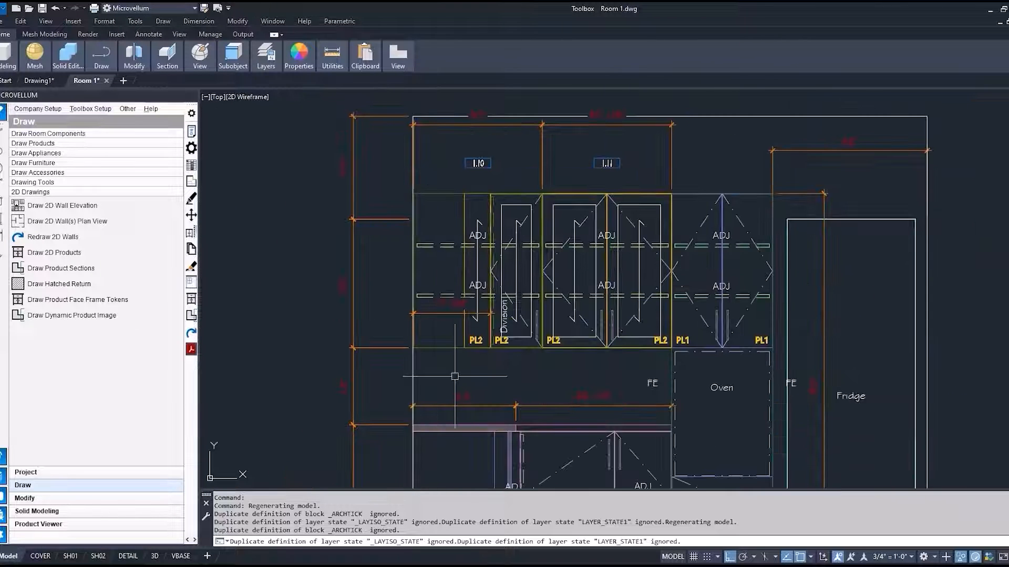
Step: Measure the door width of base blind corner cabinet 1.05 in the elevation
scroll(454, 376, "down", 3)
scroll(443, 308, "up", 6)
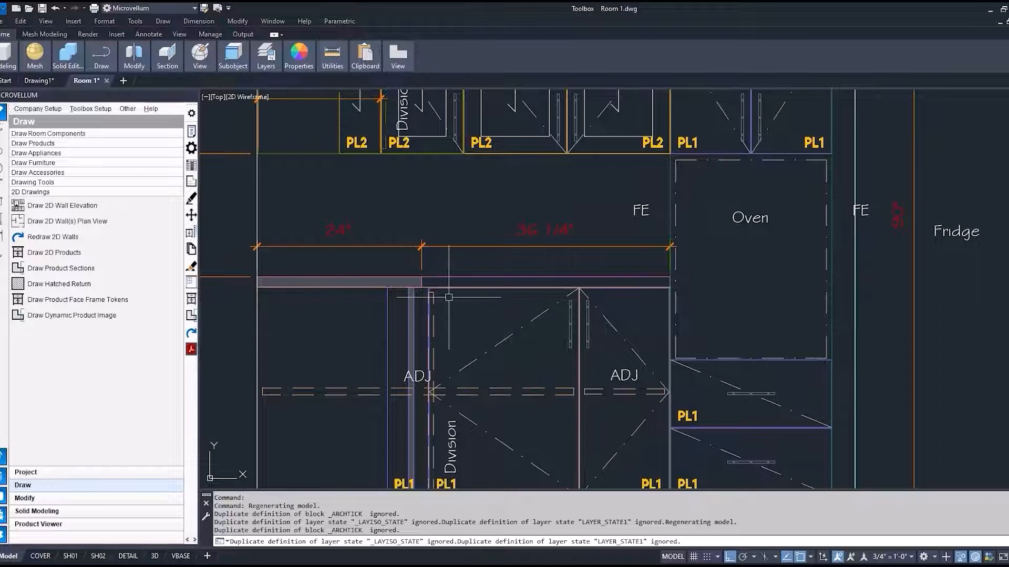
scroll(448, 297, "up", 2)
scroll(439, 297, "up", 4)
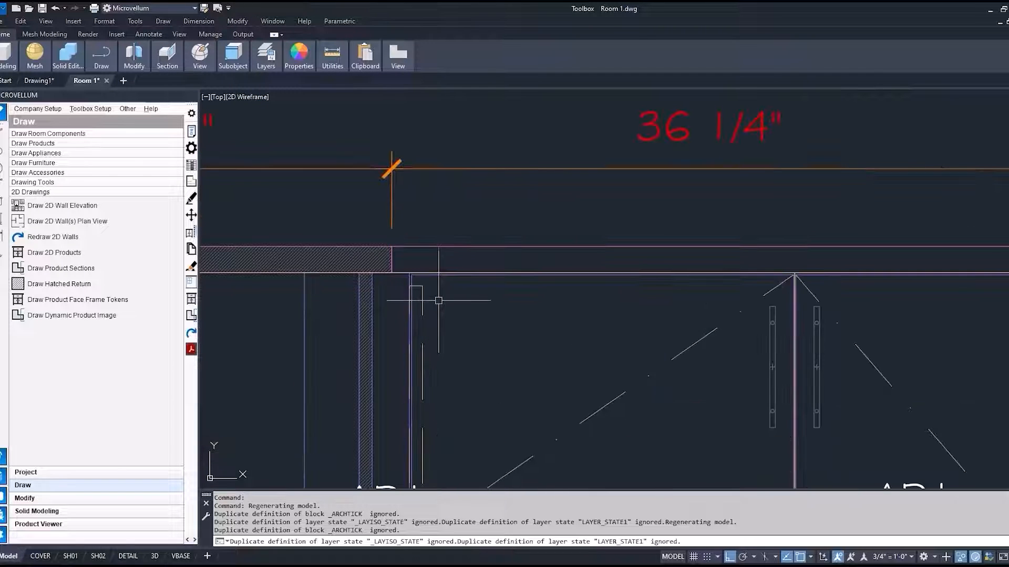
type("di")
key("Return")
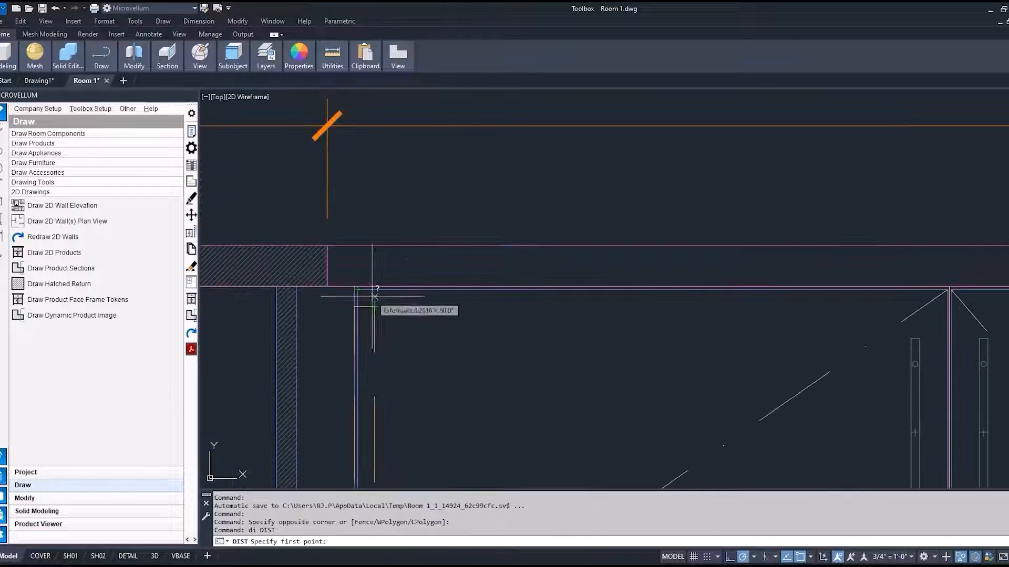
scroll(373, 294, "up", 3)
left_click(276, 263)
scroll(276, 264, "down", 3)
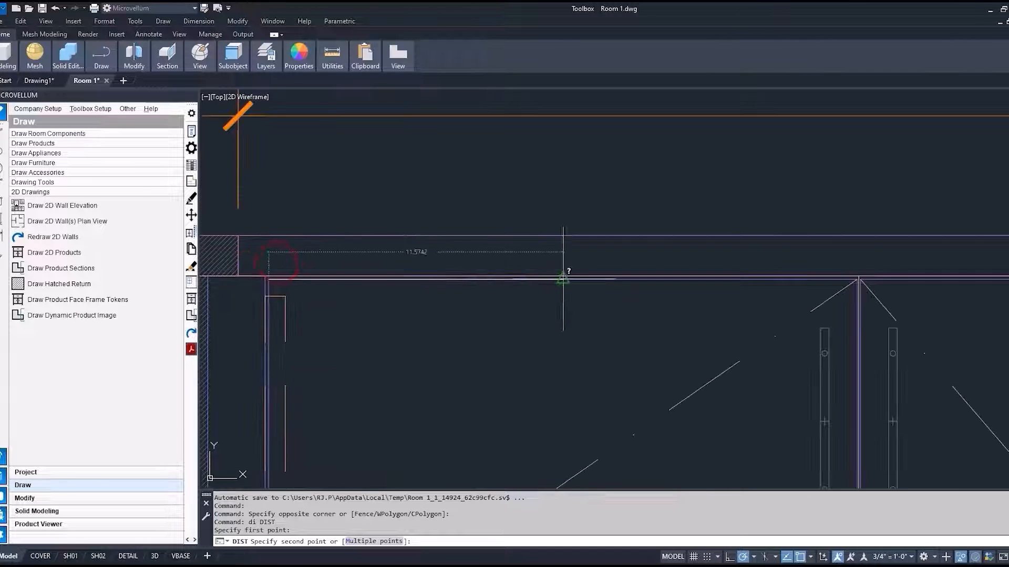
scroll(860, 265, "up", 4)
left_click(863, 294)
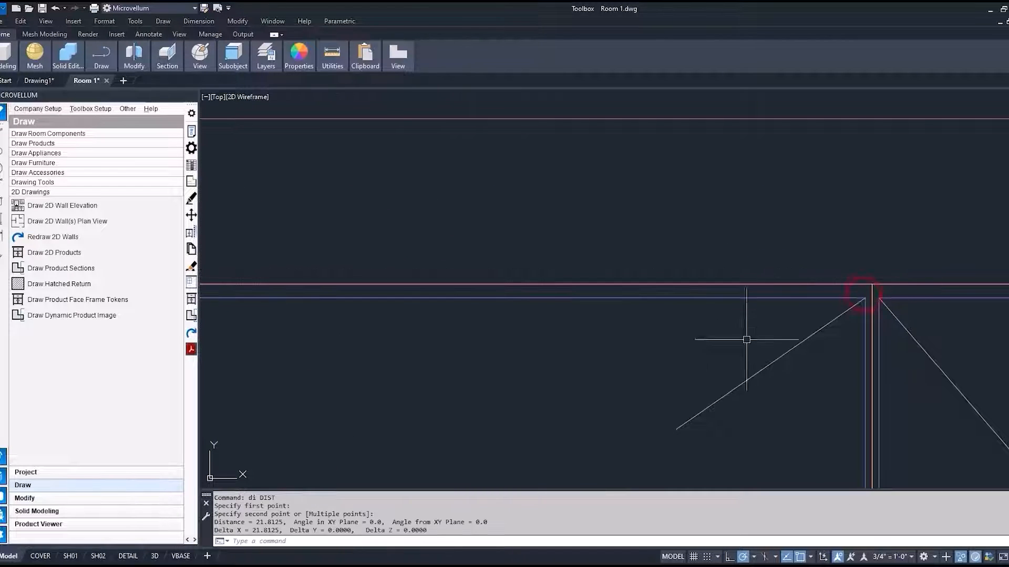
Step: Measure the width of the neighbouring door on base cabinet 1.06 in the elevation
scroll(744, 338, "down", 3)
middle_click_drag(860, 359, 620, 360)
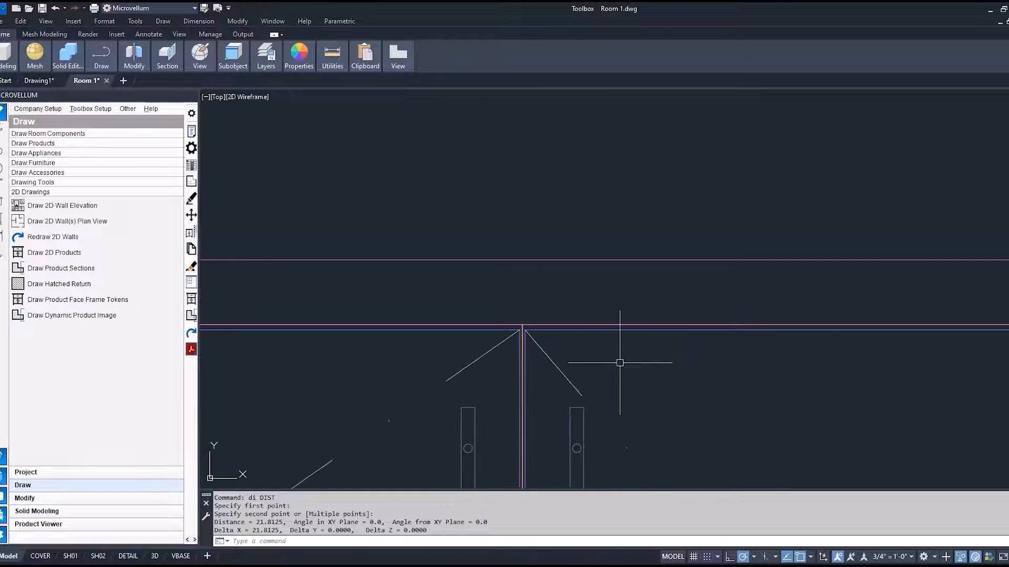
type("di")
key("Return")
scroll(475, 307, "up", 5)
left_click(475, 307)
scroll(478, 316, "down", 3)
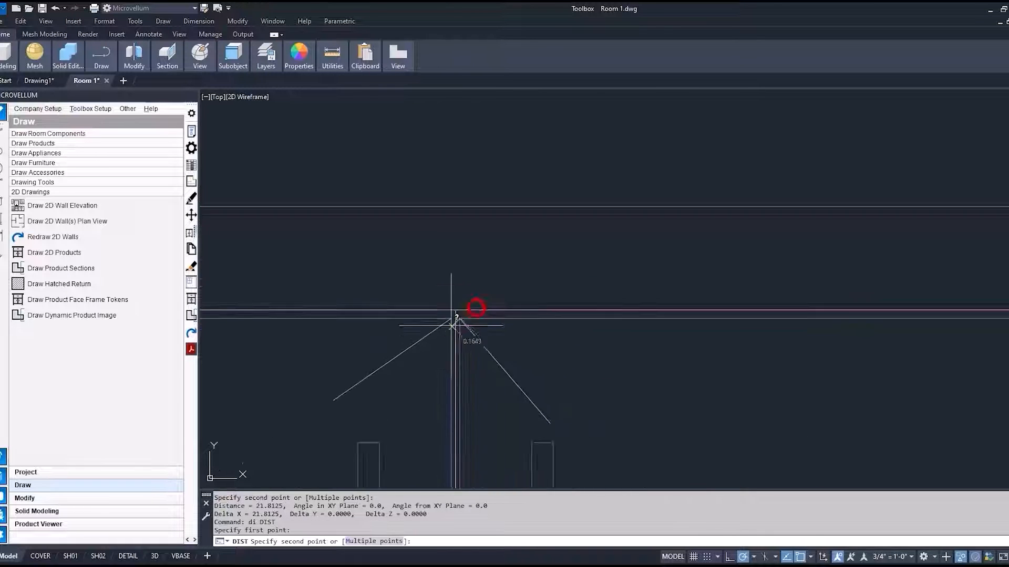
scroll(809, 341, "up", 4)
left_click(796, 345)
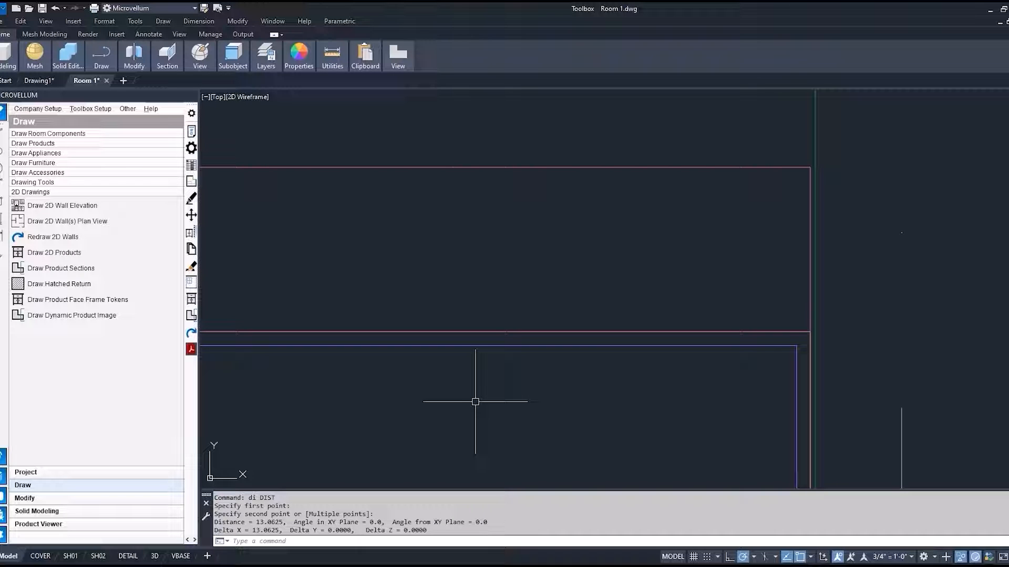
Step: Set the width of Base 1 Door cabinet 1.06 to 17.625 and redraw its plan view
scroll(475, 402, "up", 5)
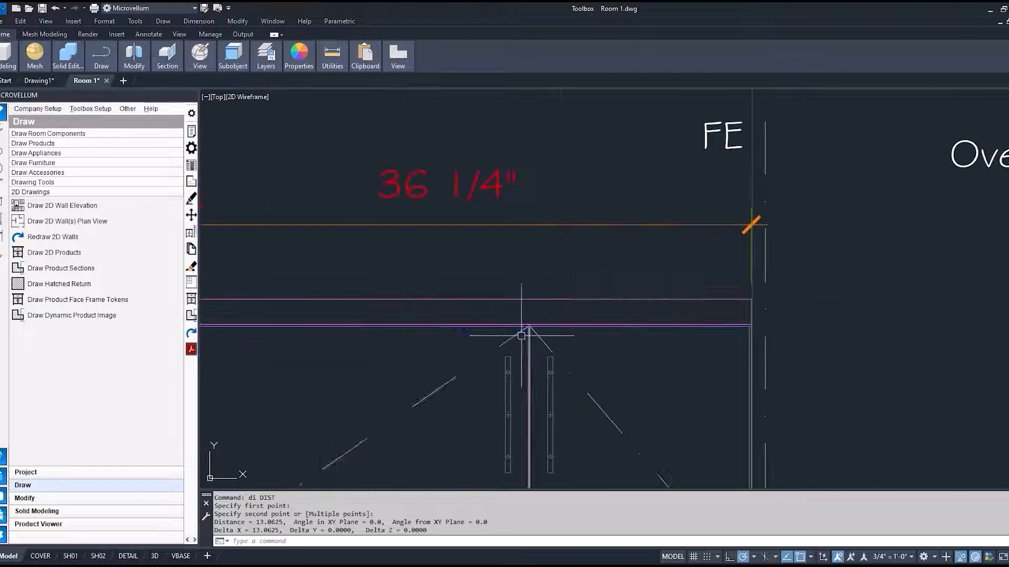
left_click(191, 131)
left_click(599, 329)
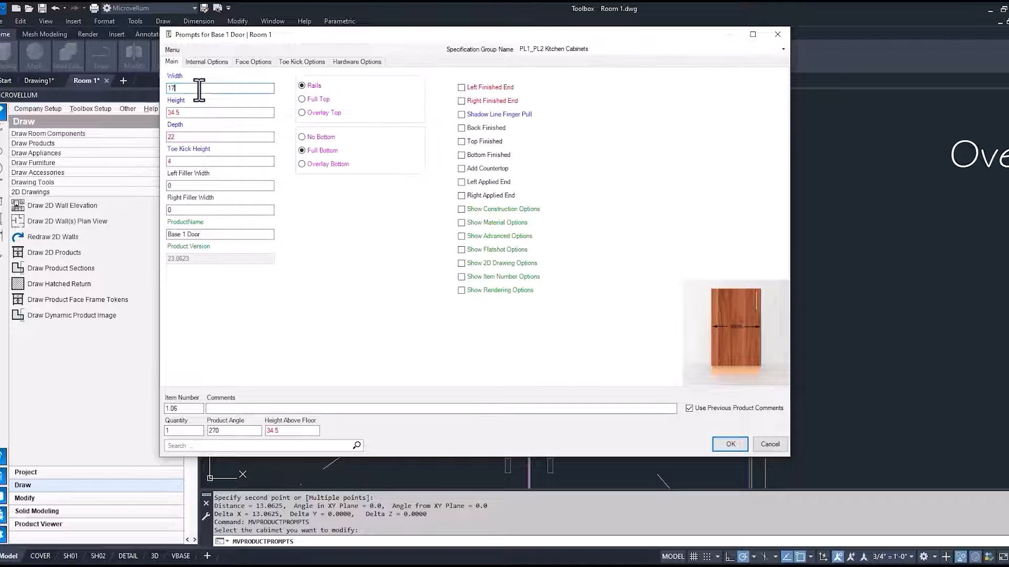
type(".625")
left_click(729, 444)
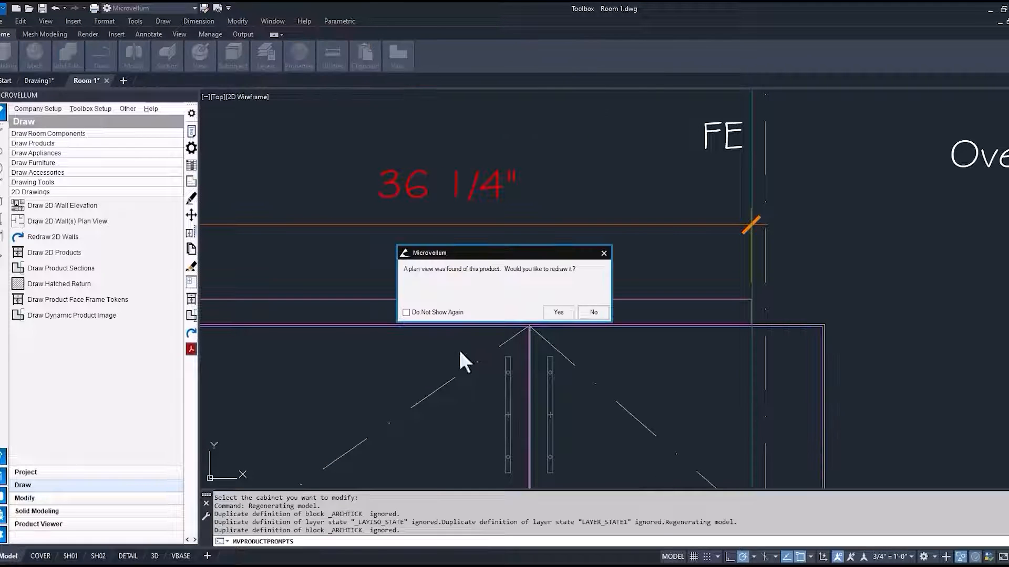
left_click(558, 312)
Step: Set the width of Base Blind Corner cabinet 1.05 to 42 5/8 inches and redraw its plan view
key("Return")
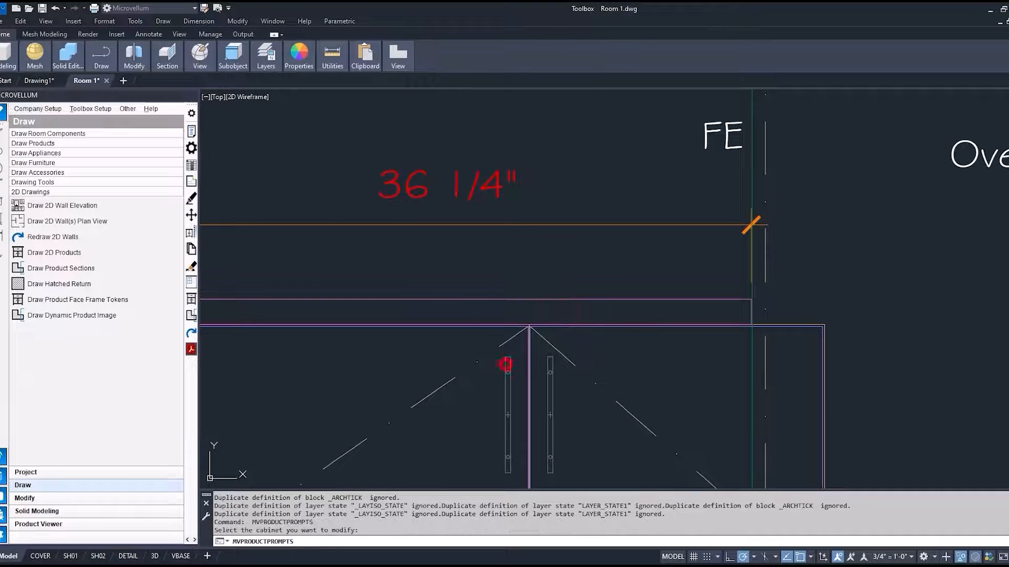
left_click(506, 364)
double_click(186, 87)
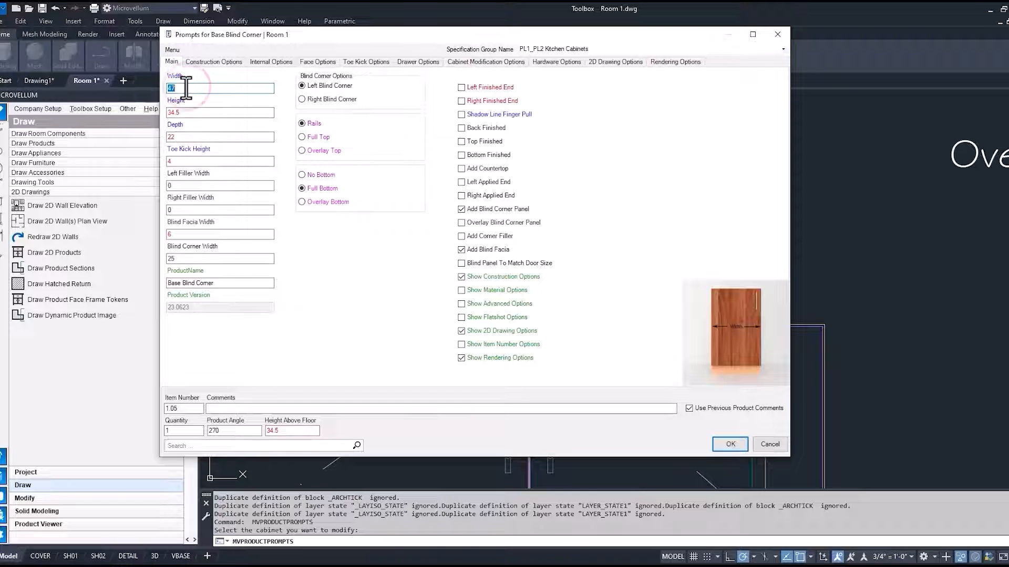
type("4")
left_click(730, 444)
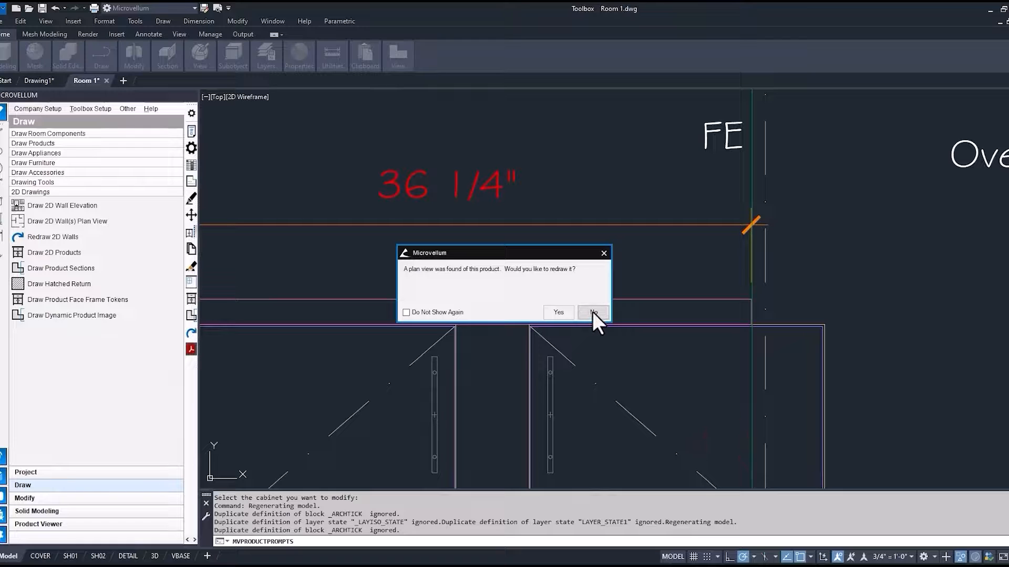
left_click(558, 312)
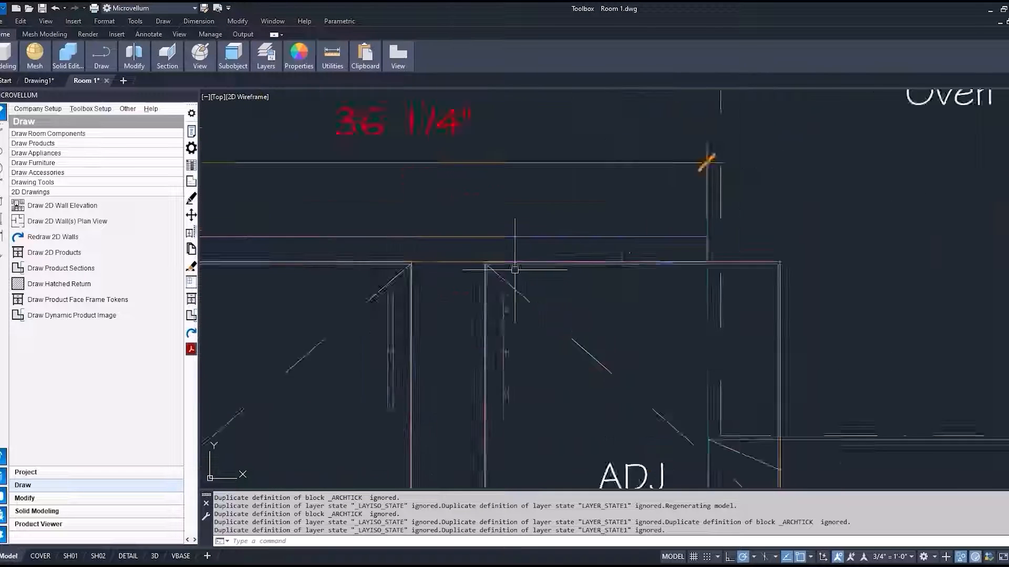
Step: Check the door width of the resized base cabinet 1.06 with a distance measurement in the elevation
type("di")
key("Return")
left_click(409, 243)
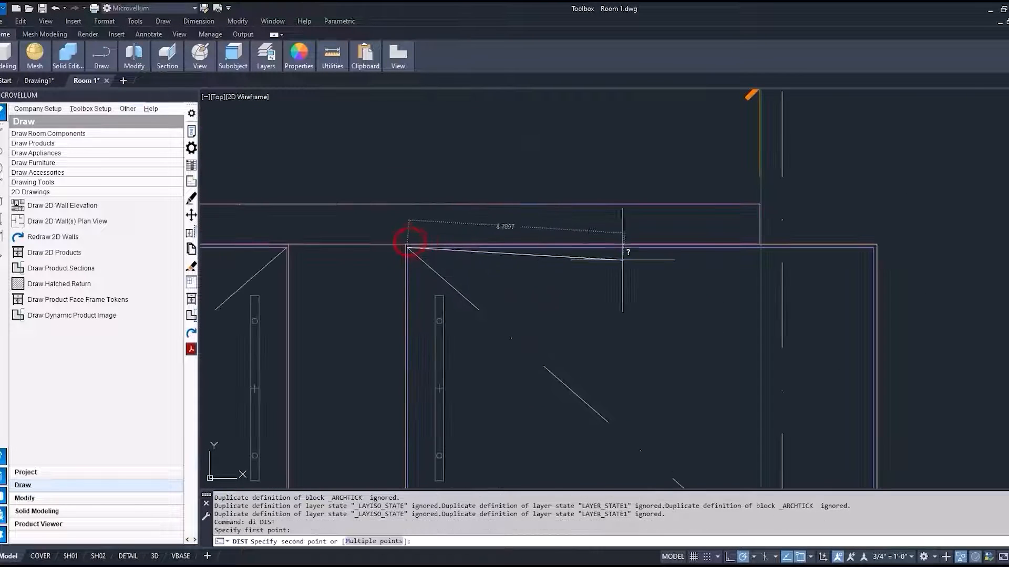
scroll(856, 250, "up", 2)
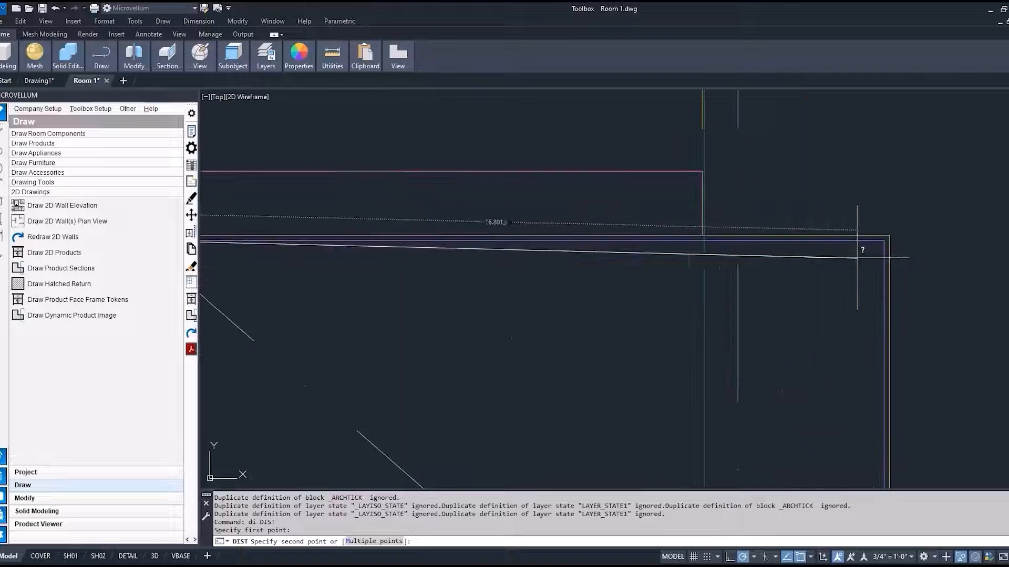
left_click(884, 241)
key("Escape")
Step: Check the door width of the resized base blind corner cabinet 1.05 with a distance measurement in the elevation
scroll(743, 268, "down", 6)
middle_click_drag(474, 284, 406, 258)
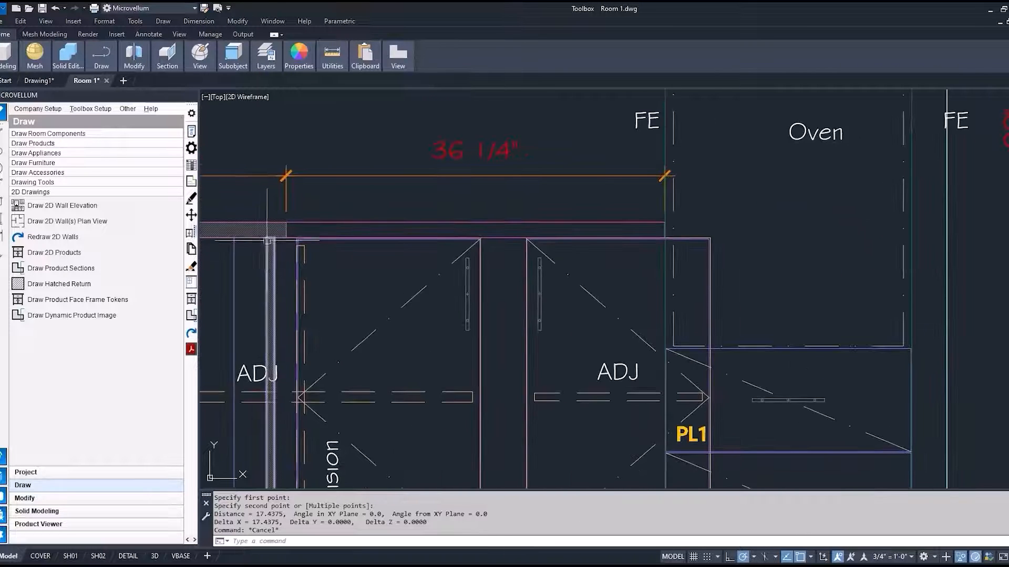
scroll(286, 238, "up", 10)
key("Return")
left_click(412, 219)
scroll(373, 230, "down", 6)
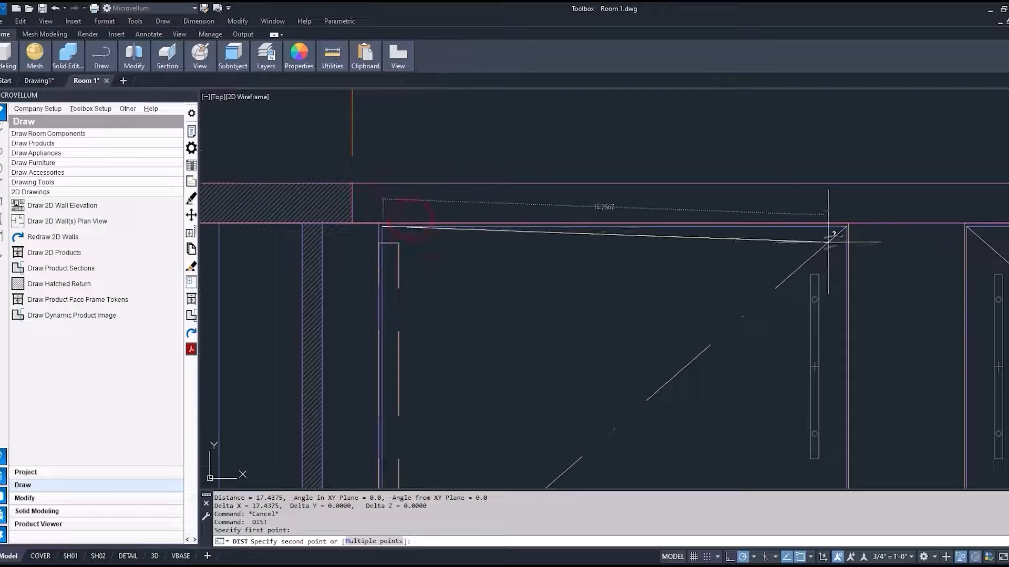
scroll(846, 224, "up", 2)
left_click(854, 220)
Step: Bump base cabinet 1.06 against base blind corner cabinet 1.05 in the plan to close the gap between them
scroll(698, 243, "down", 10)
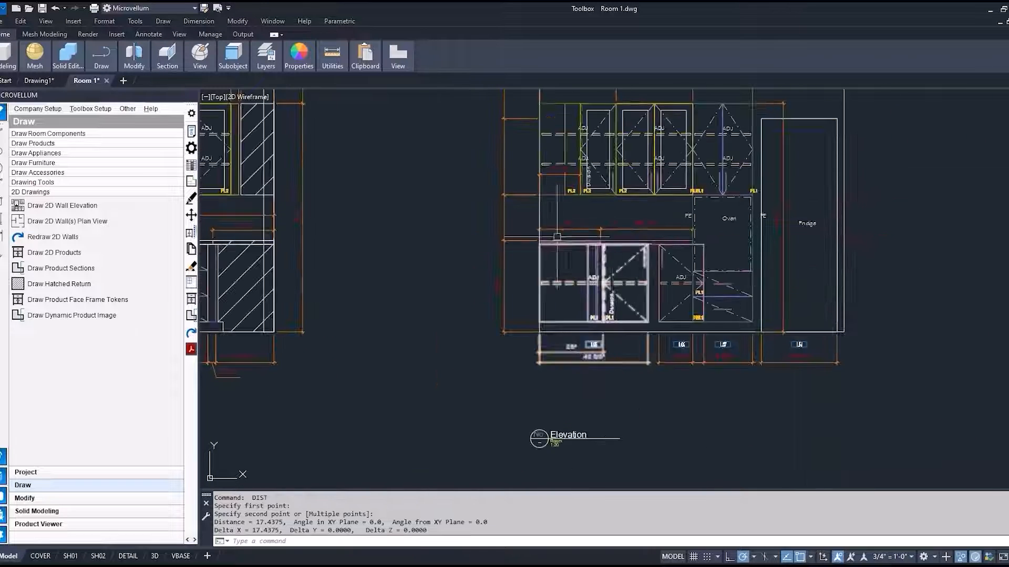
middle_click_drag(353, 274, 762, 330)
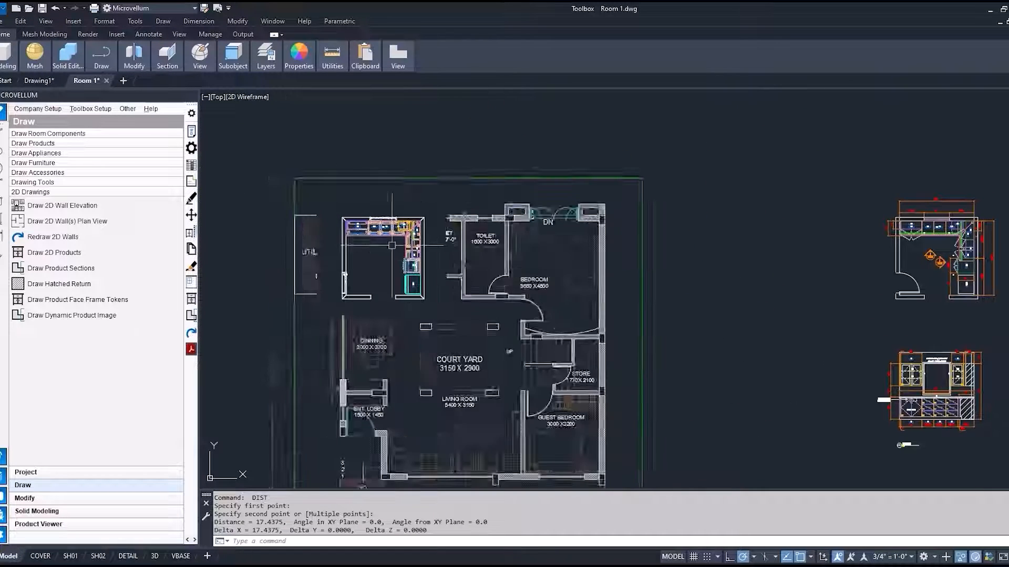
scroll(362, 242, "up", 5)
left_click(46, 499)
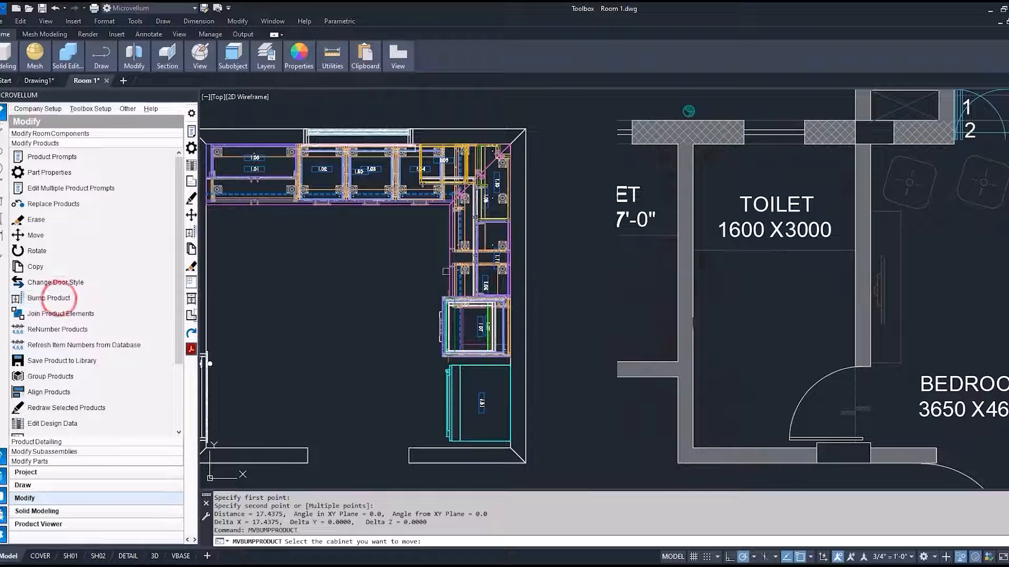
scroll(515, 225, "up", 10)
left_click(515, 225)
scroll(515, 225, "down", 6)
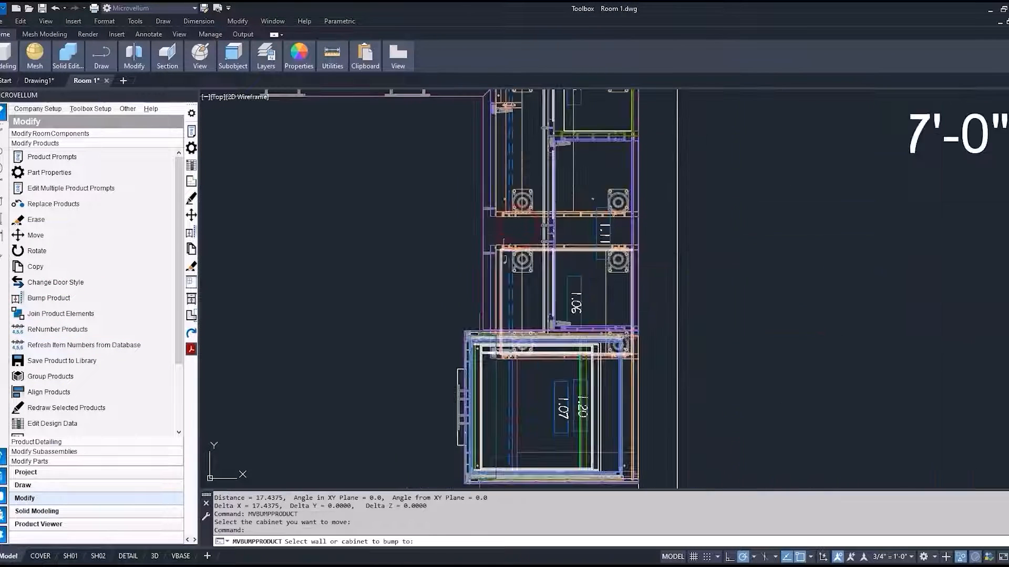
left_click(516, 219)
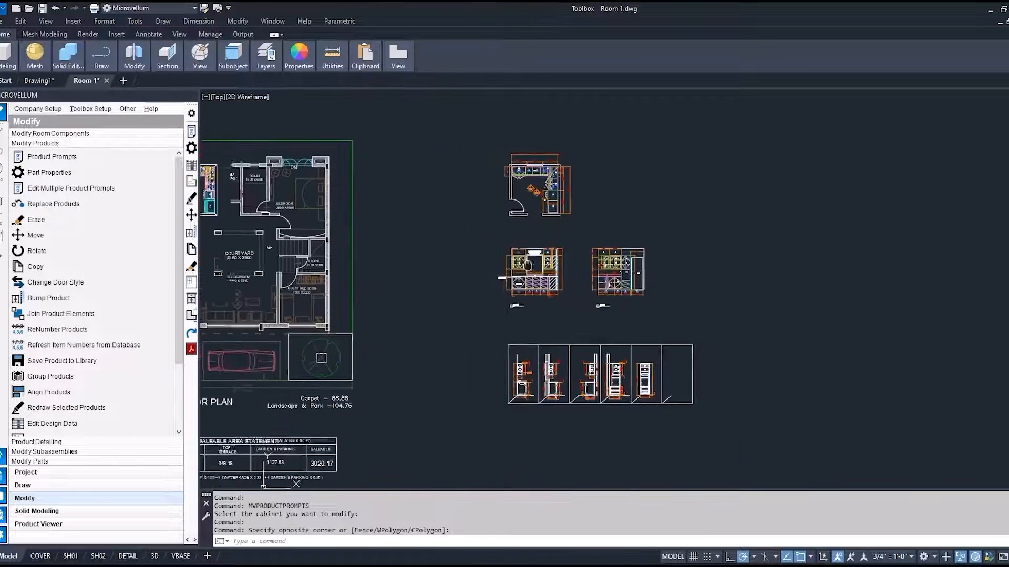
Step: Switch the kitchen model to a southwest isometric view showing the upper cabinets
scroll(460, 221, "up", 5)
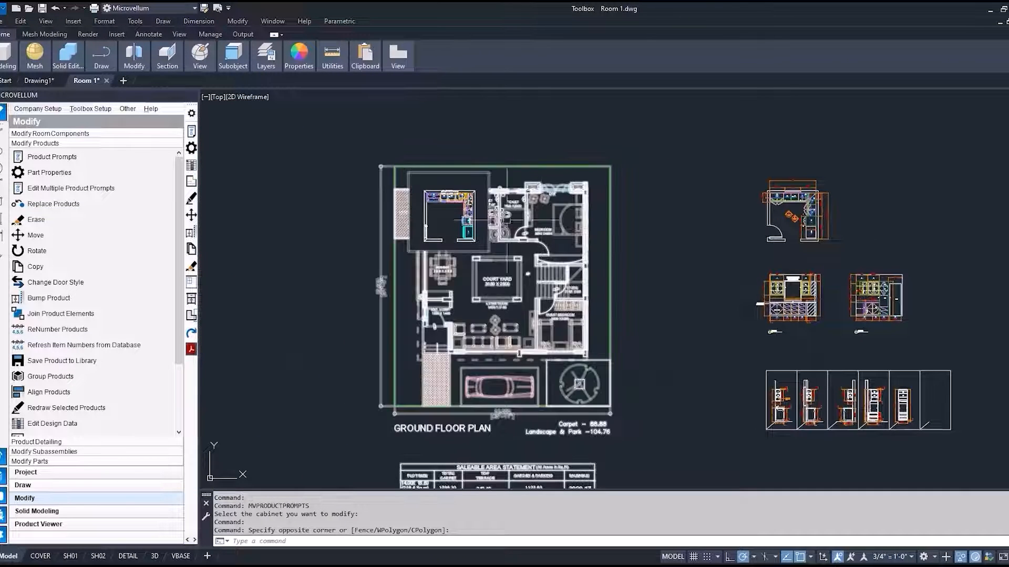
scroll(459, 222, "up", 3)
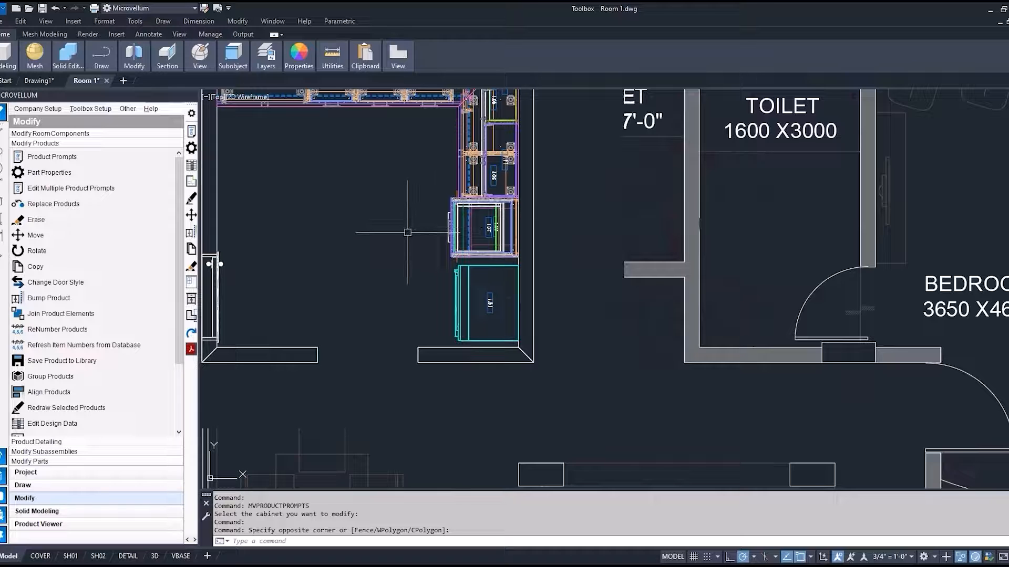
type("sw")
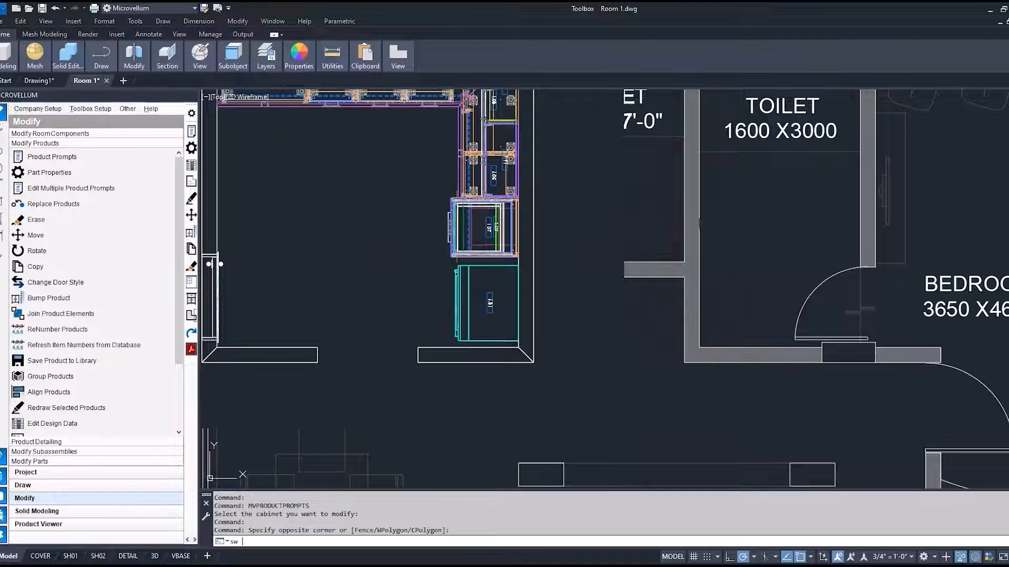
key("Return")
scroll(305, 315, "up", 6)
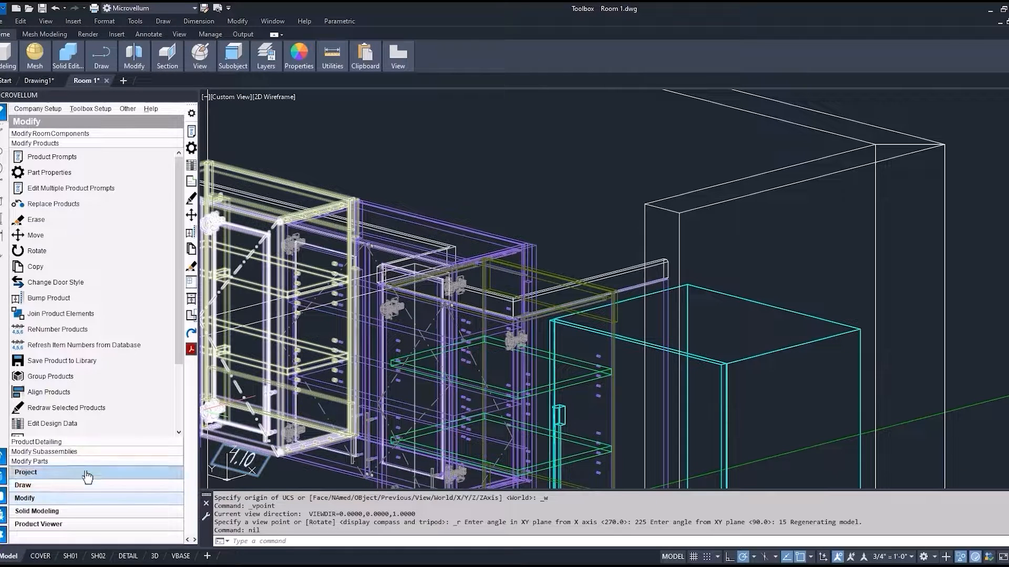
Step: Review the Component Doors subassembly prompts of upper cabinet 1.11, including the door type options, and close them without changes
left_click(51, 451)
left_click(91, 239)
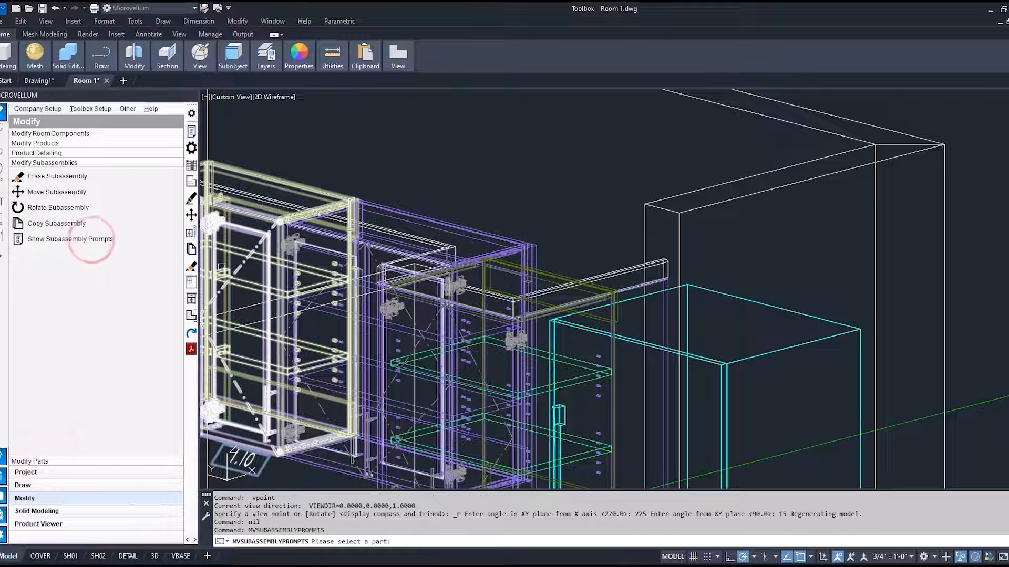
scroll(477, 317, "up", 3)
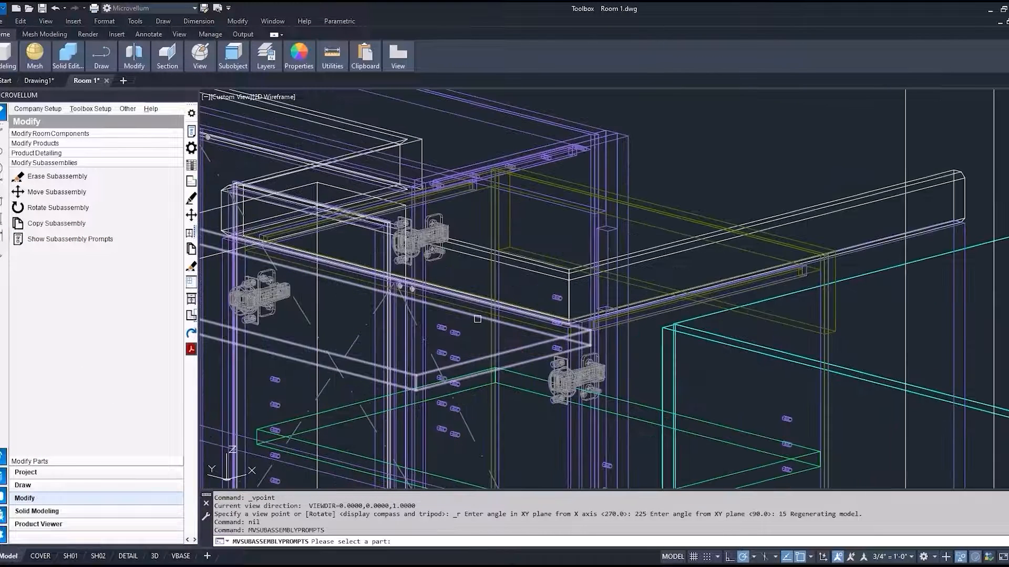
scroll(448, 381, "down", 4)
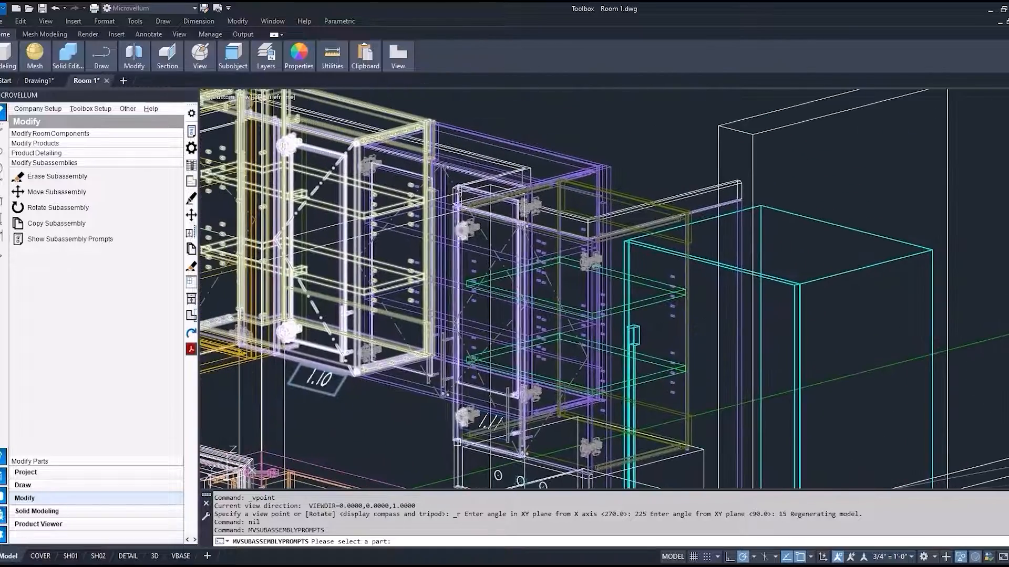
scroll(448, 381, "up", 5)
left_click(442, 372)
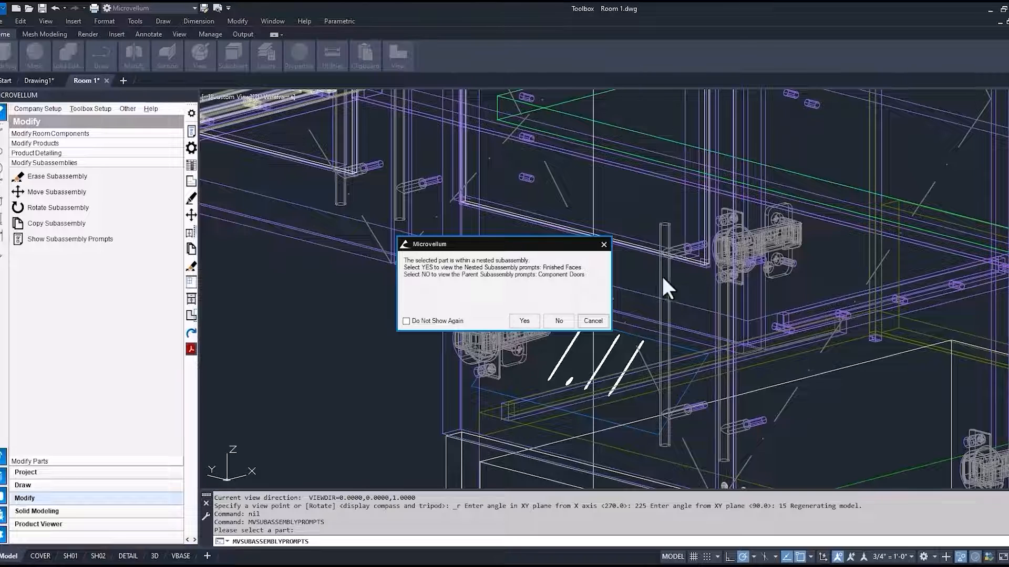
left_click(558, 320)
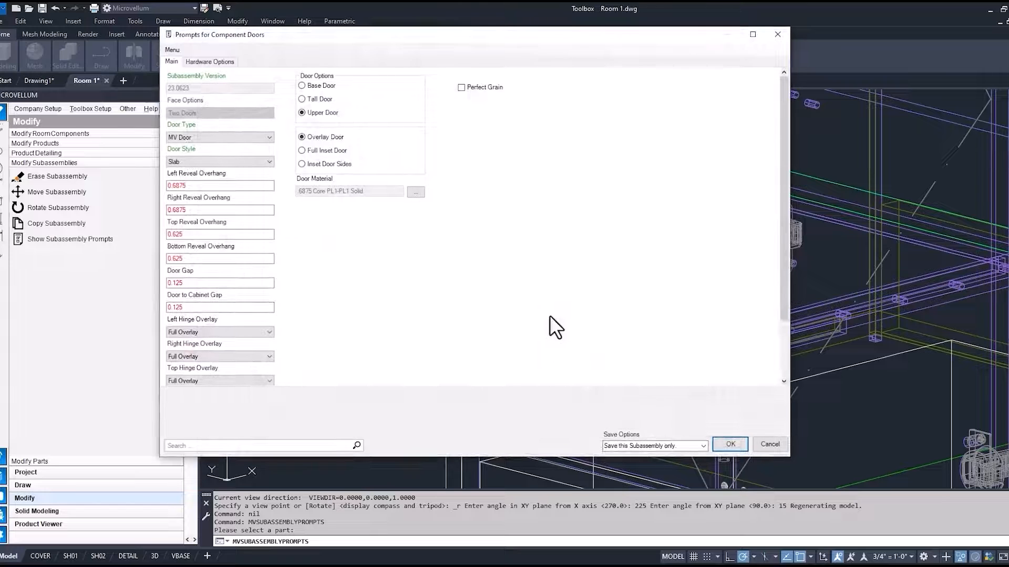
left_click(265, 138)
left_click(266, 137)
scroll(314, 235, "down", 3)
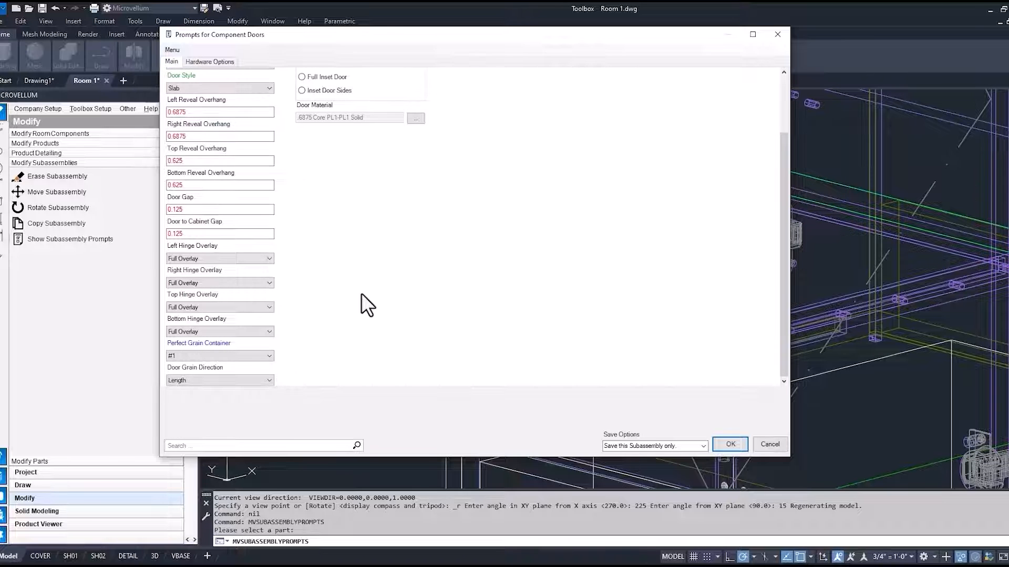
scroll(361, 293, "up", 3)
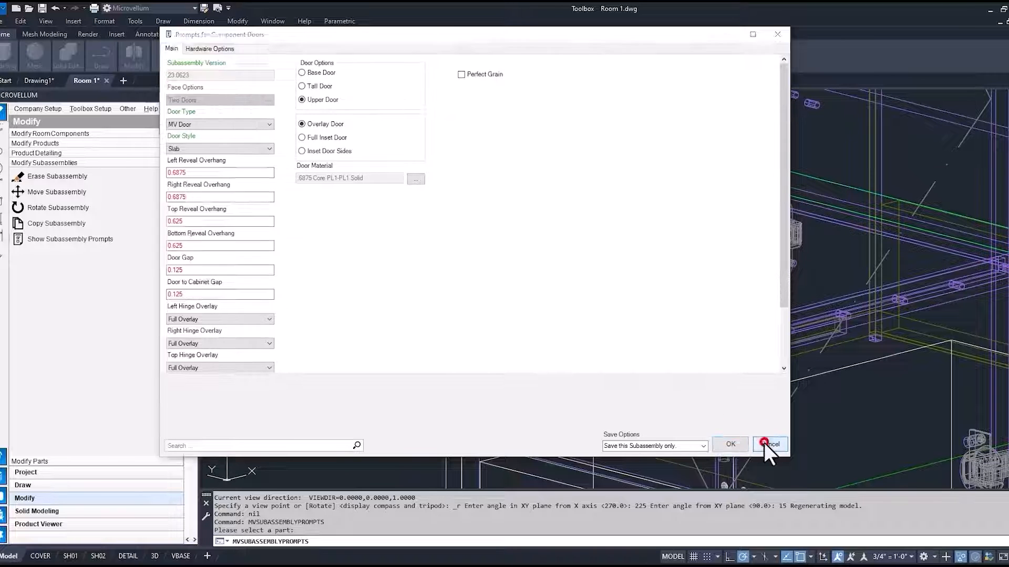
left_click(765, 444)
Step: Enable Glass Door in the Finished Faces prompts for the left door of upper cabinet 1.11 and save to the current row
left_click(87, 238)
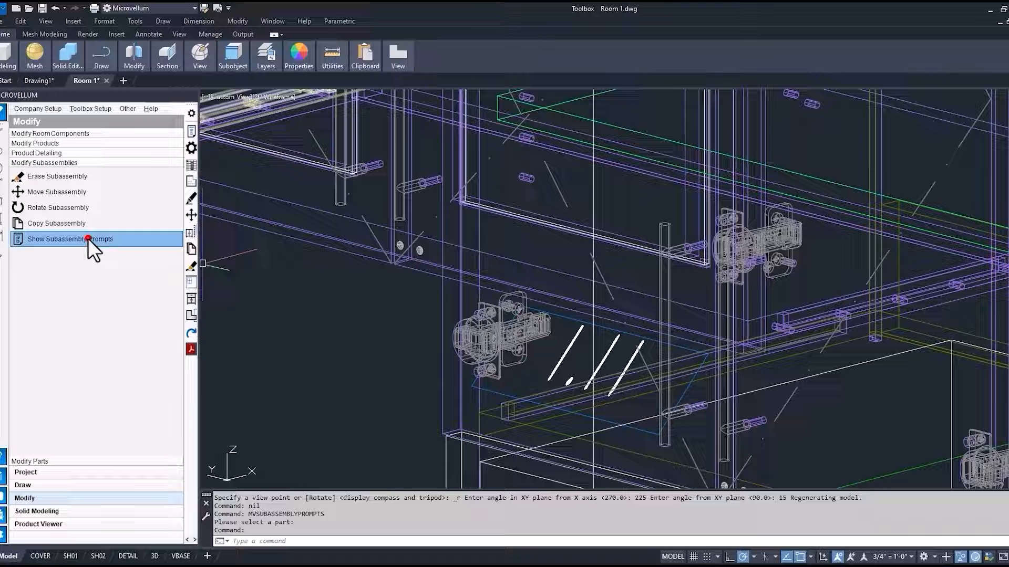
left_click(439, 379)
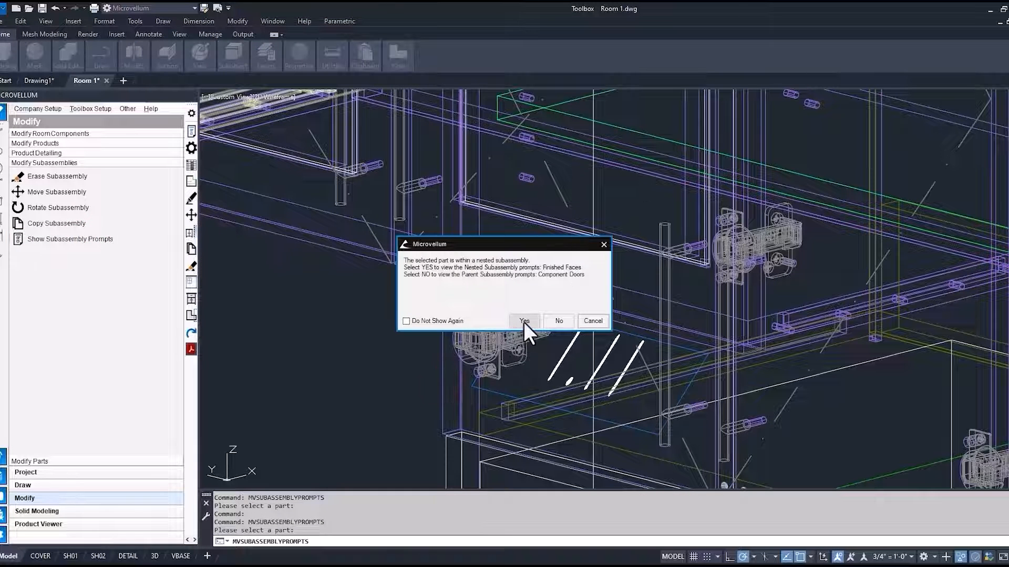
left_click(524, 321)
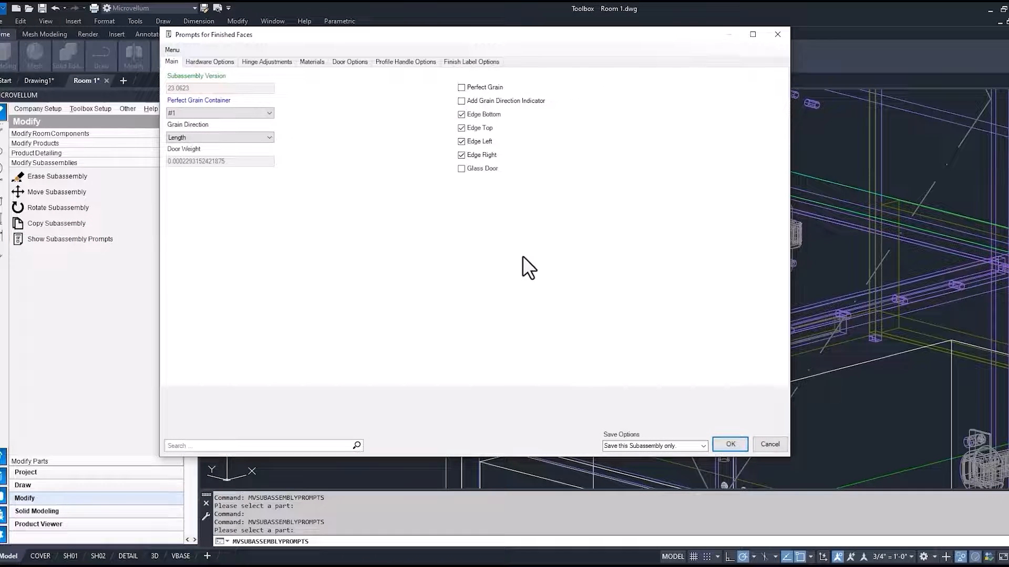
left_click(468, 169)
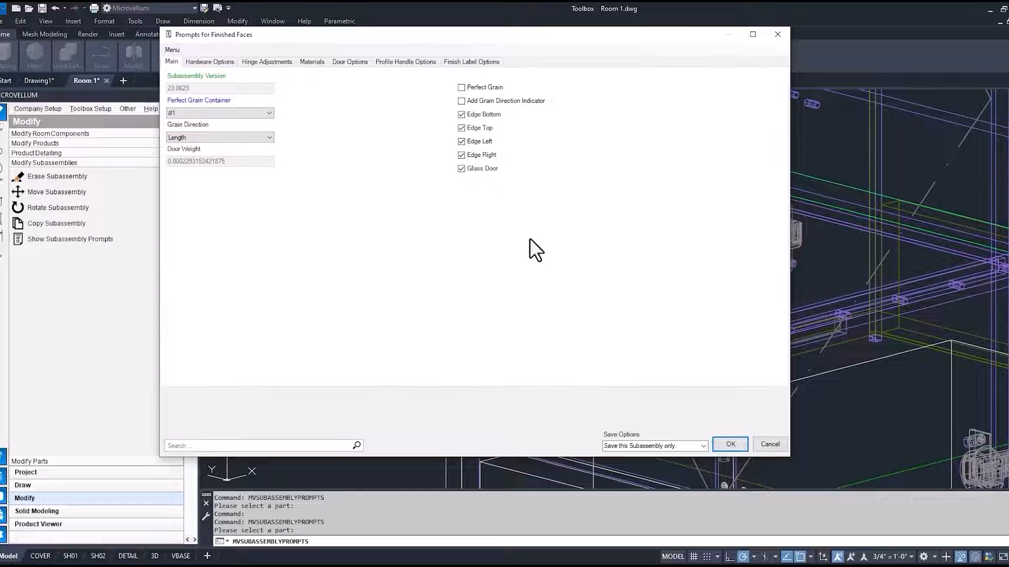
left_click(727, 442)
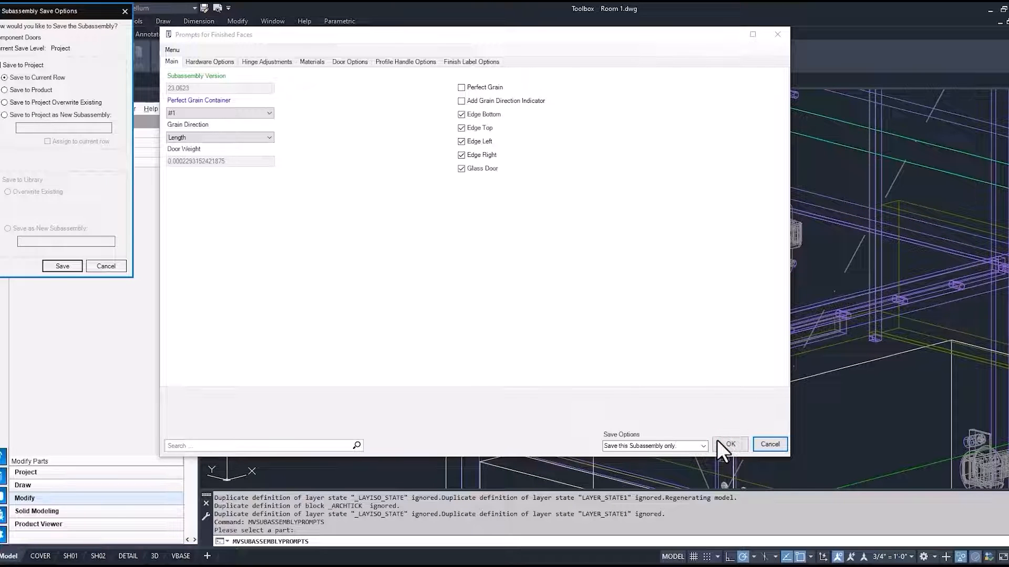
left_click(69, 263)
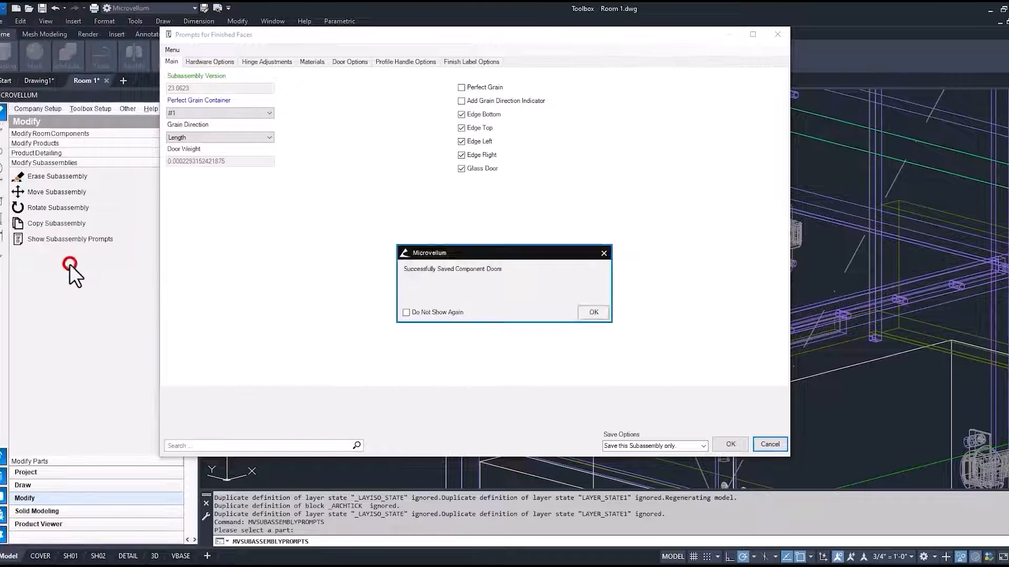
left_click(597, 311)
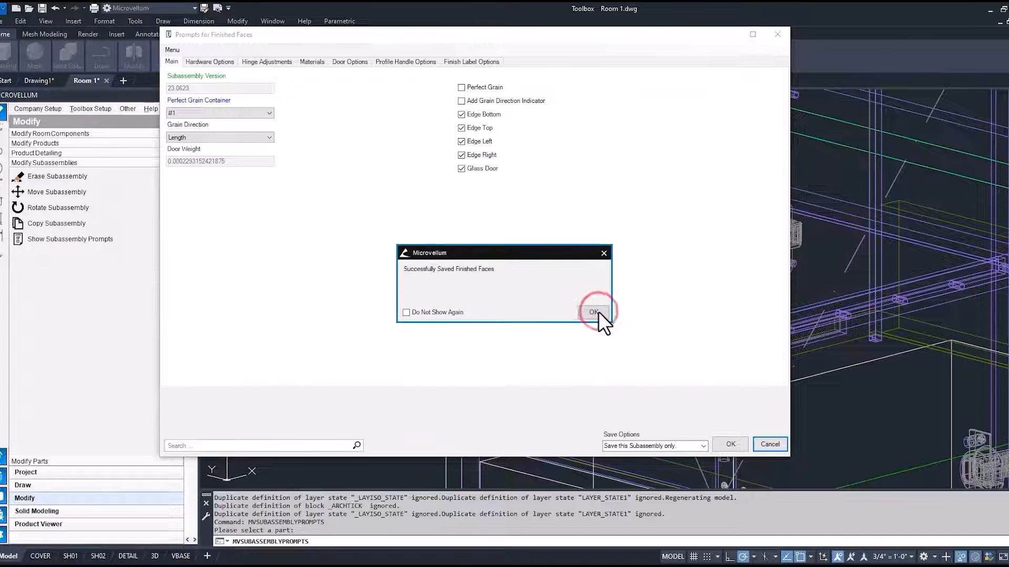
left_click(598, 311)
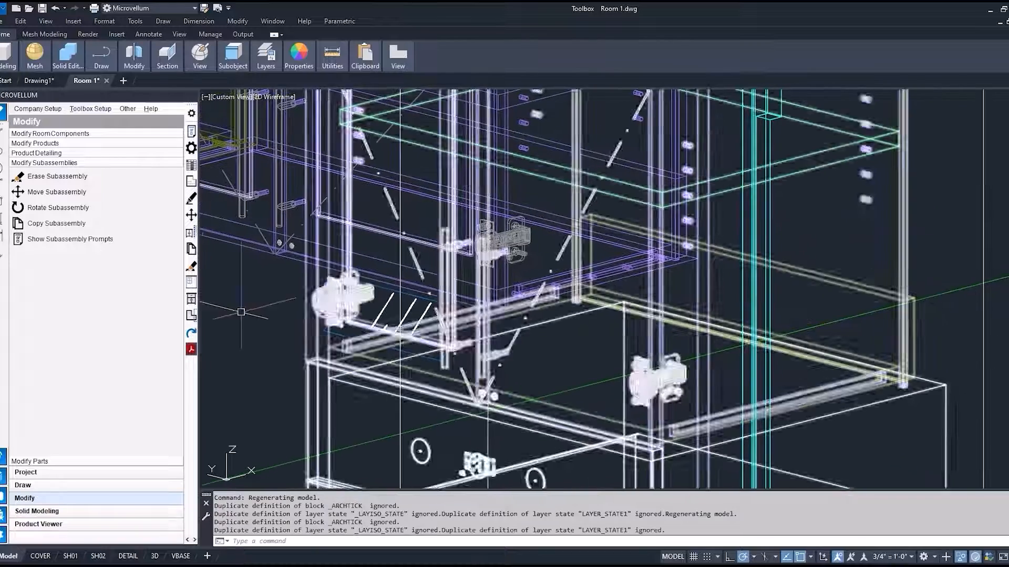
Step: Enable Glass Door for the right door of upper cabinet 1.11 through its Finished Faces prompts, saving to the current row
left_click(87, 240)
left_click(498, 402)
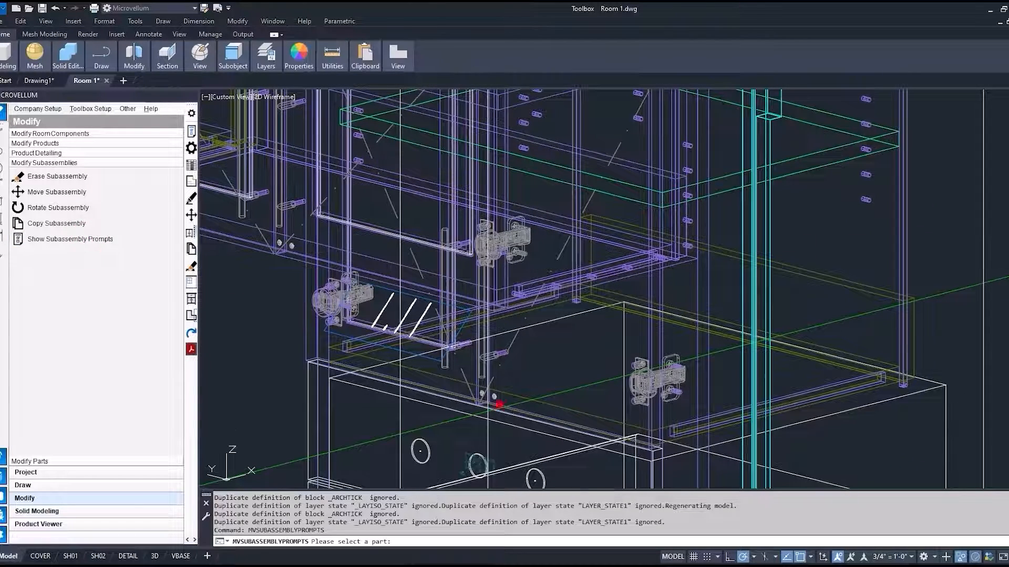
left_click(522, 322)
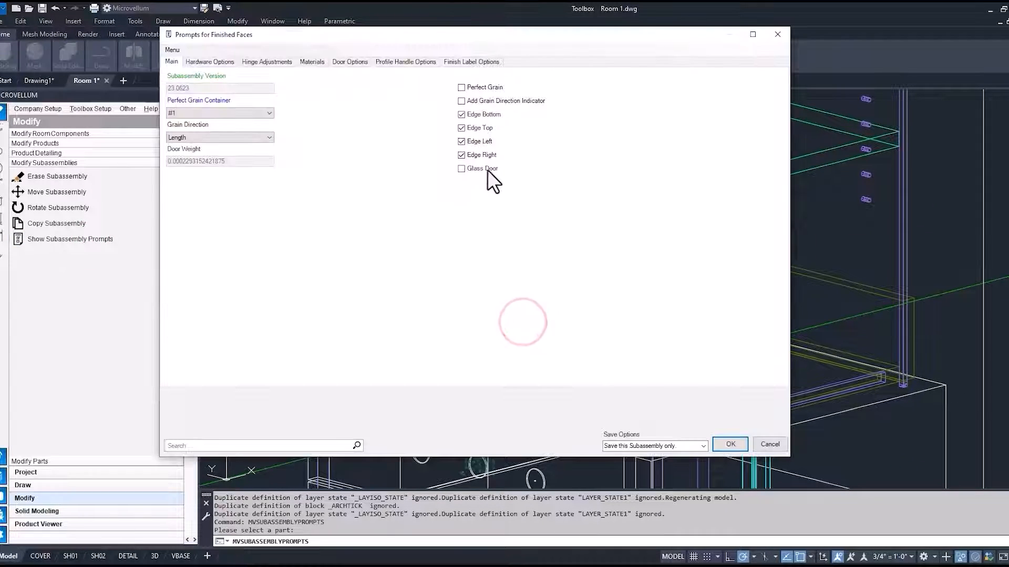
left_click(730, 444)
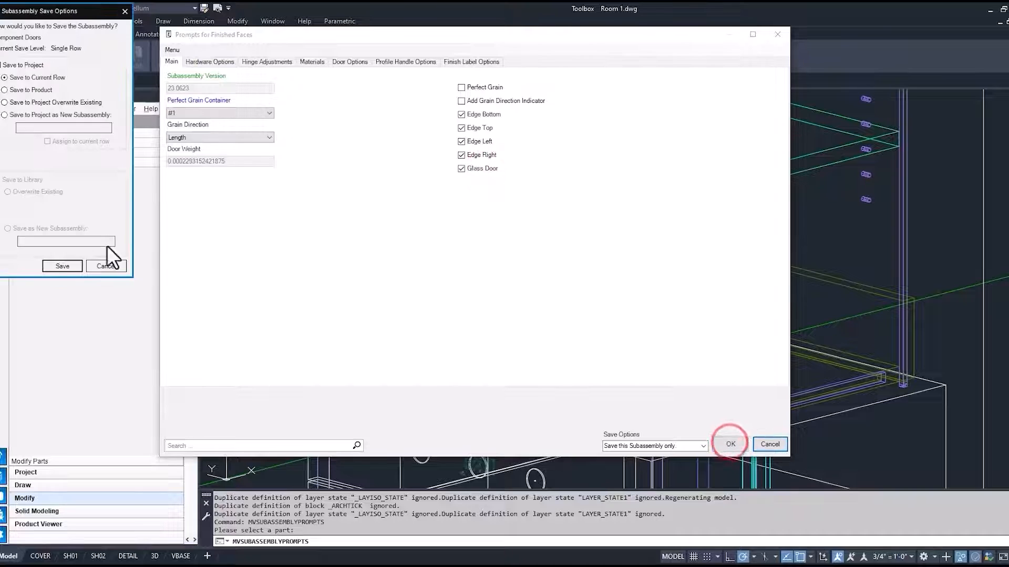
left_click(70, 263)
left_click(593, 312)
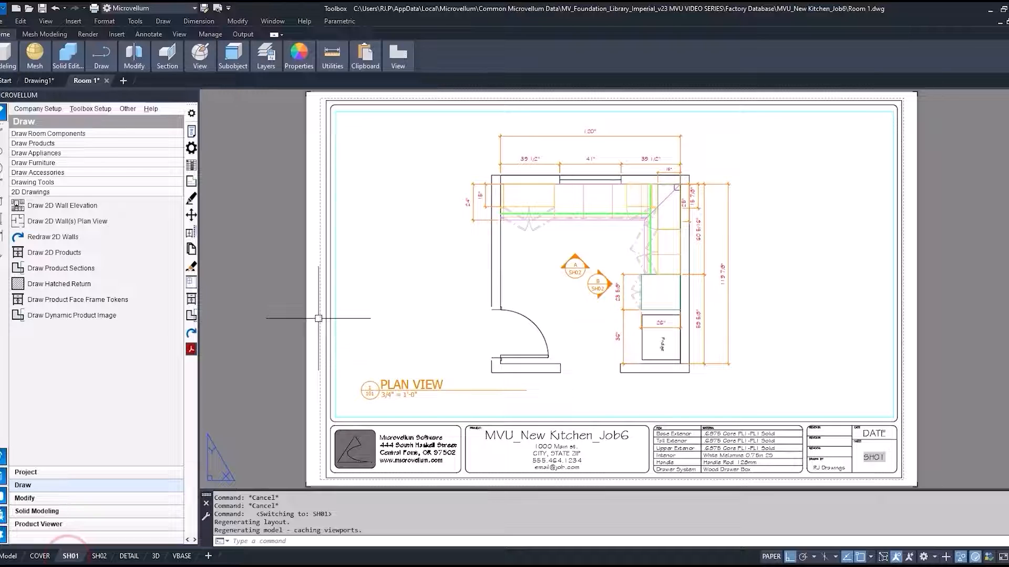
Step: Examine the text size of the plan view's dimensions on sheet SH01, including the one above the blind corner
scroll(599, 145, "up", 4)
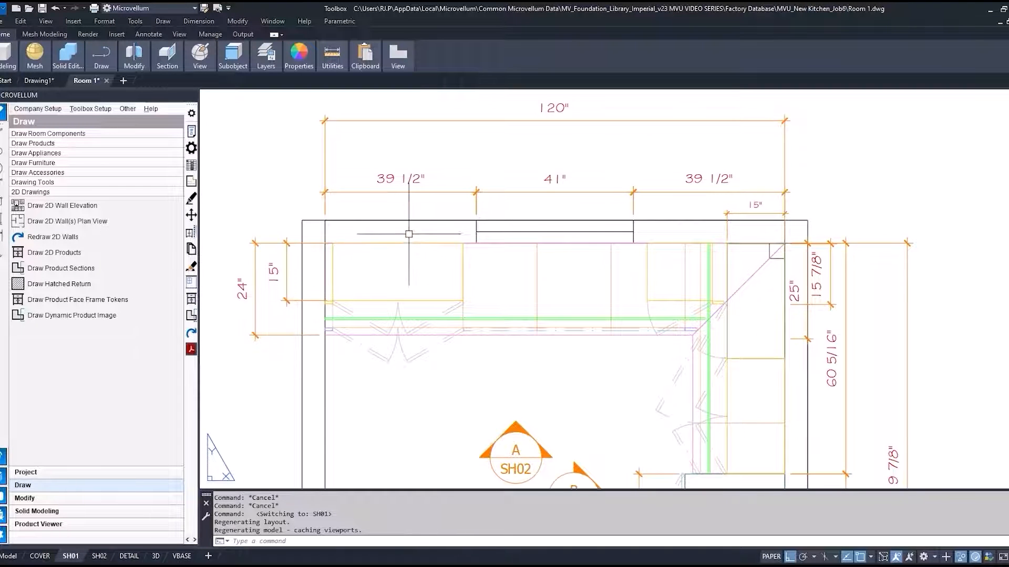
scroll(562, 221, "down", 4)
scroll(589, 233, "up", 5)
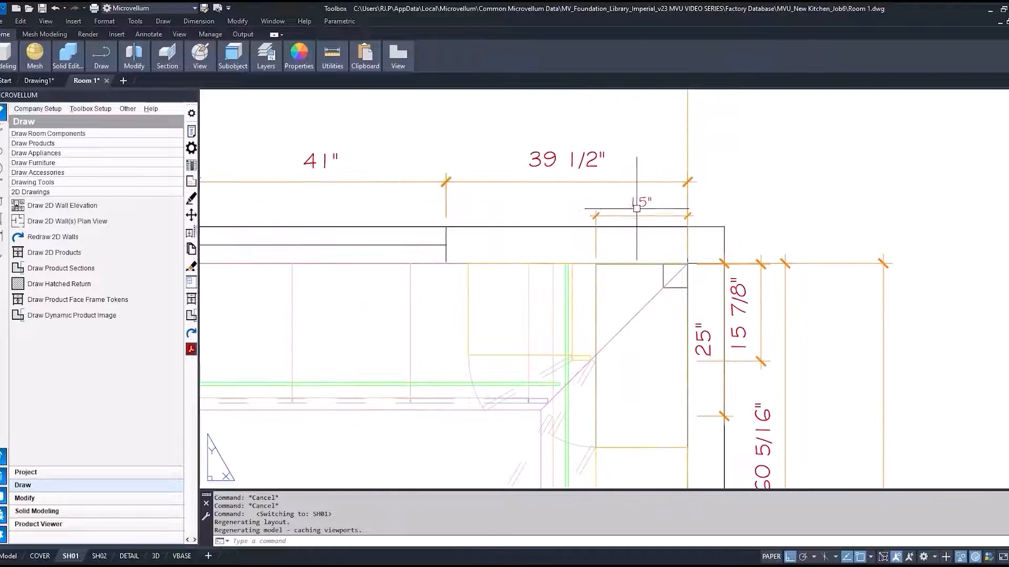
scroll(638, 210, "down", 3)
scroll(583, 184, "down", 2)
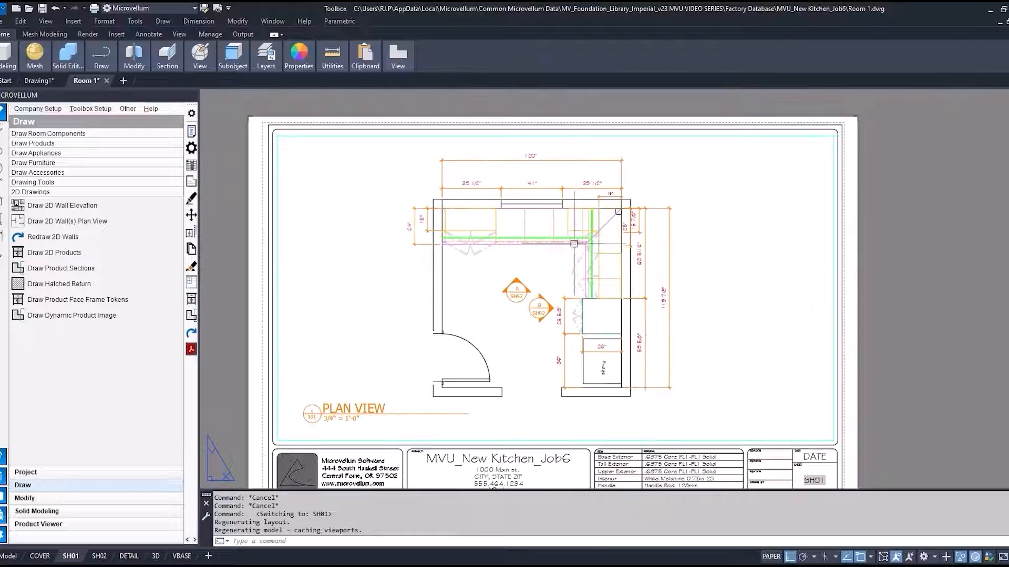
Step: Activate the plan viewport on SH01 and toggle off and back on the annotations that lack its current scale
double_click(732, 362)
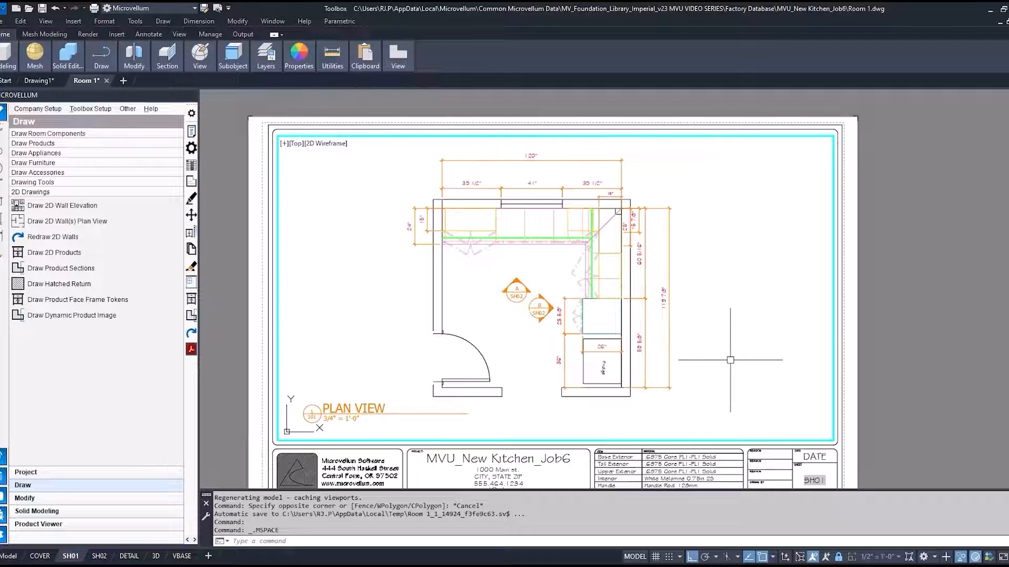
left_click(813, 558)
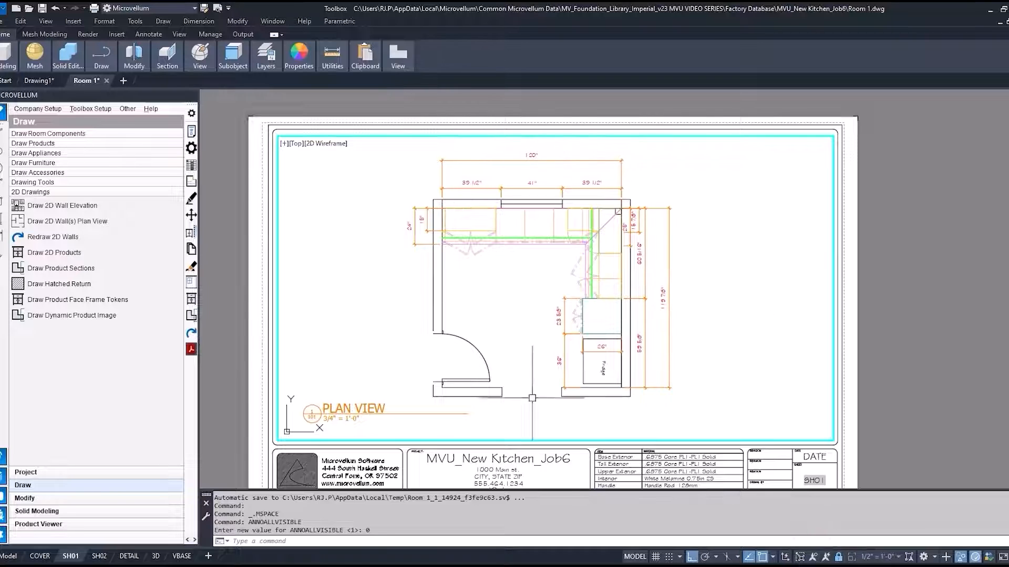
left_click(812, 557)
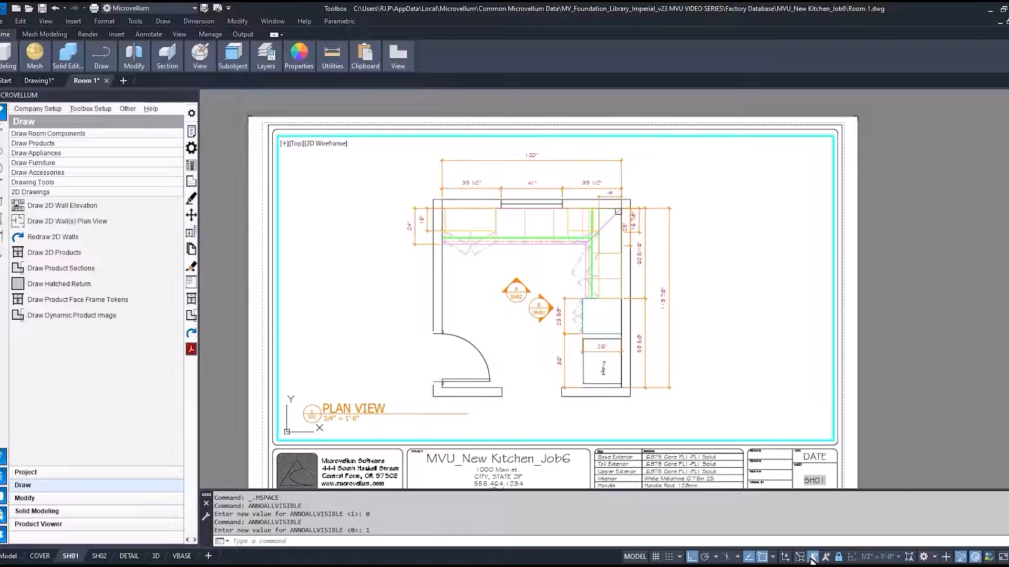
Step: Add the current 1/2" = 1'-0" annotation scale to the 15" dimension above the upper corner cabinet in the plan view
scroll(613, 186, "up", 6)
left_click(598, 220)
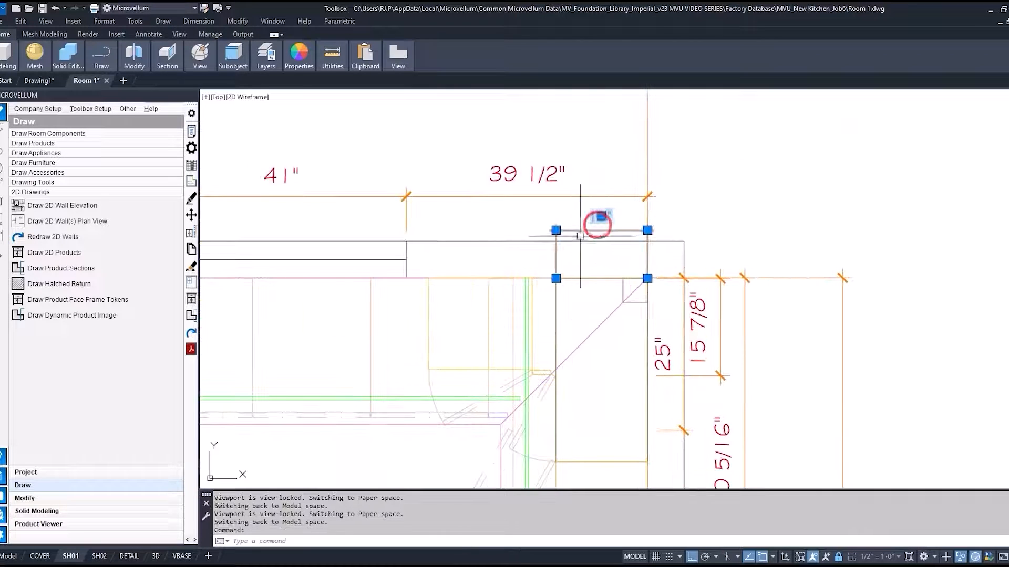
right_click(587, 251)
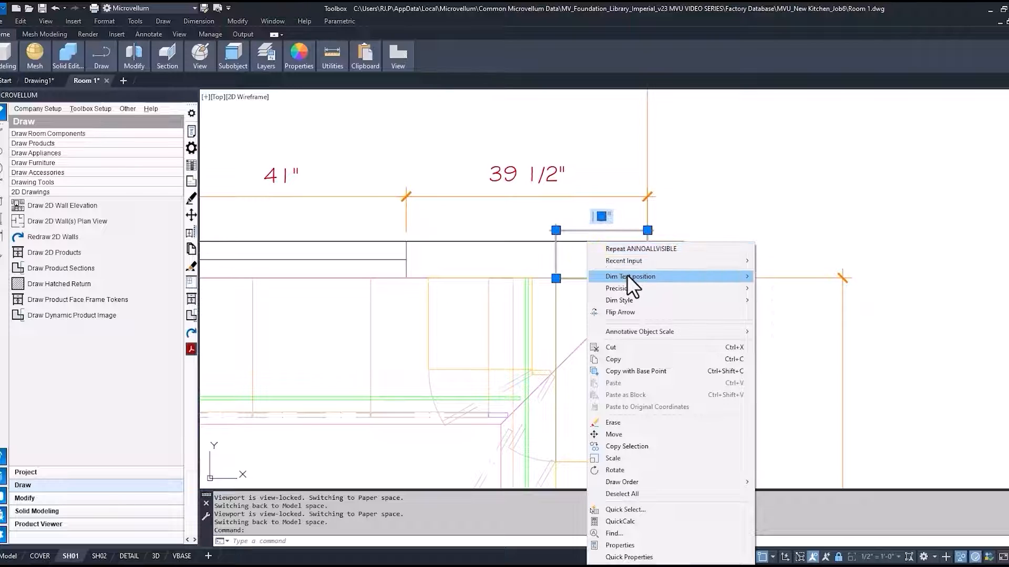
mouse_move(627, 275)
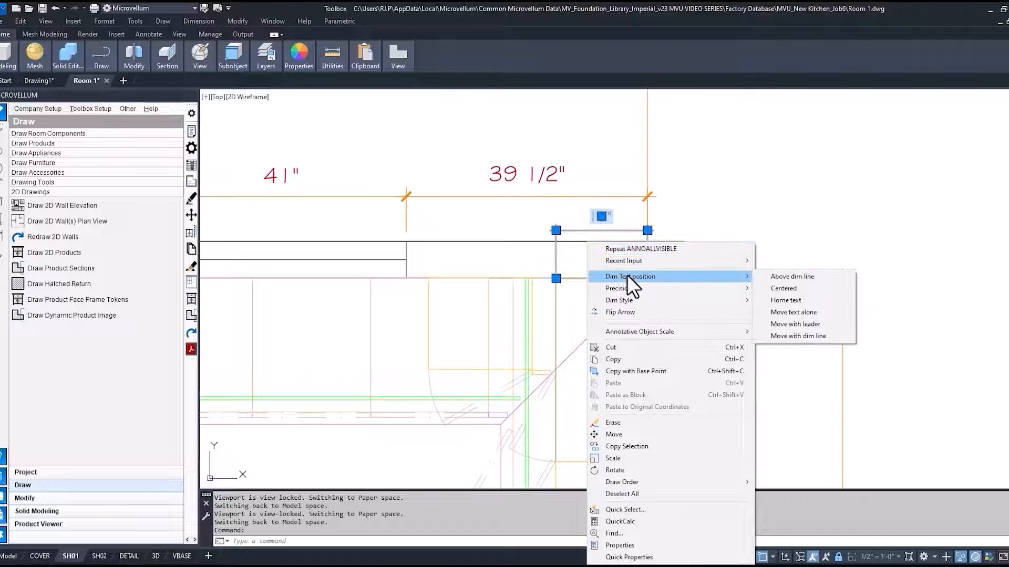
left_click(644, 331)
left_click(794, 332)
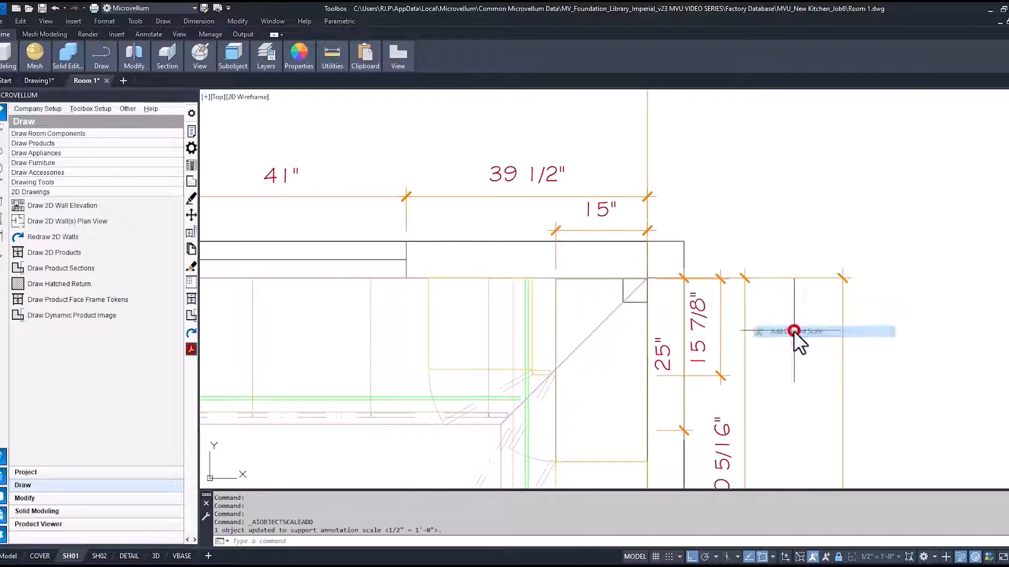
scroll(601, 205, "down", 4)
scroll(543, 204, "down", 2)
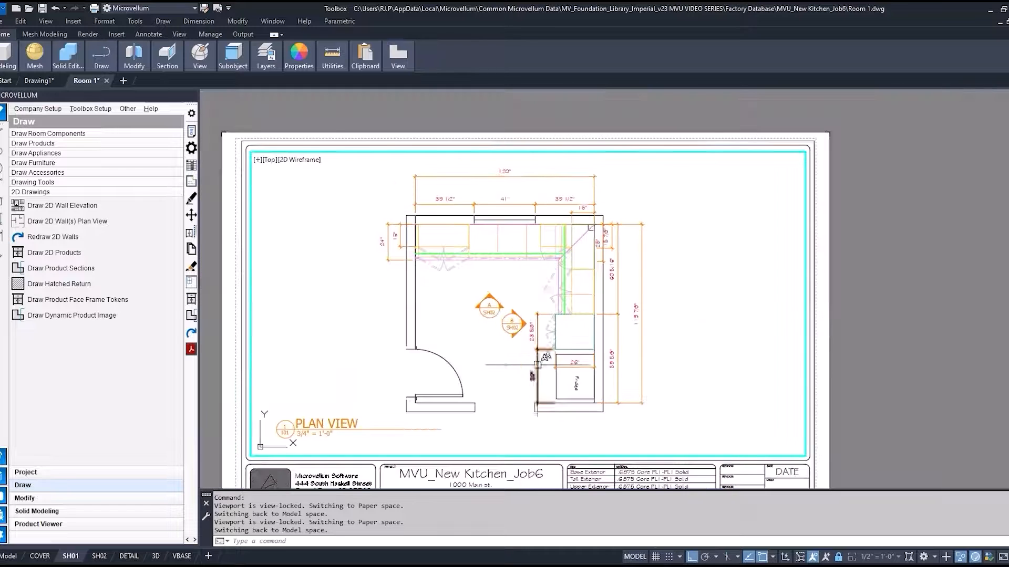
scroll(533, 357, "up", 2)
scroll(482, 344, "down", 2)
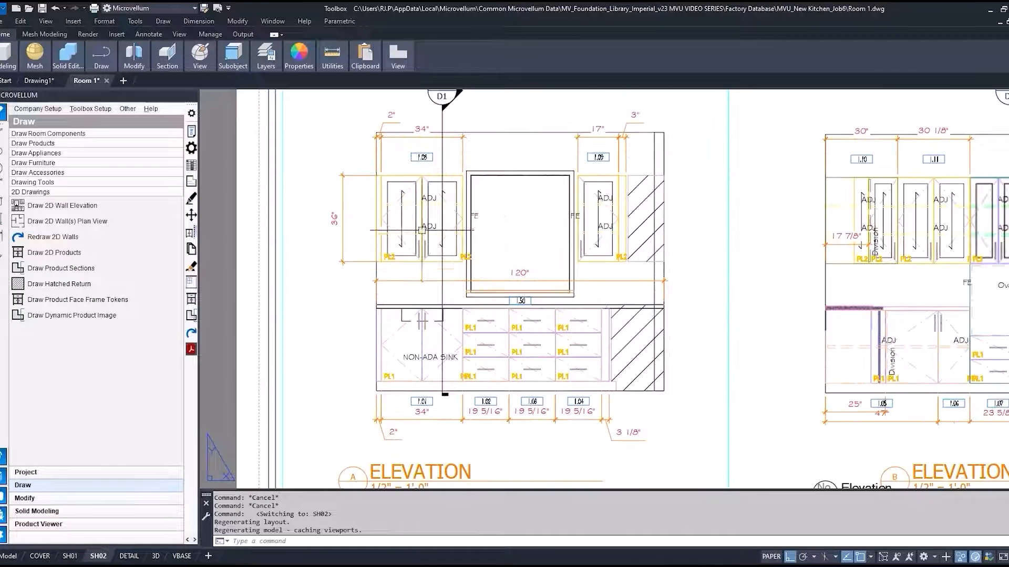
Step: Activate the elevation A viewport on sheet SH02 and show its annotations at all scales
scroll(420, 230, "up", 2)
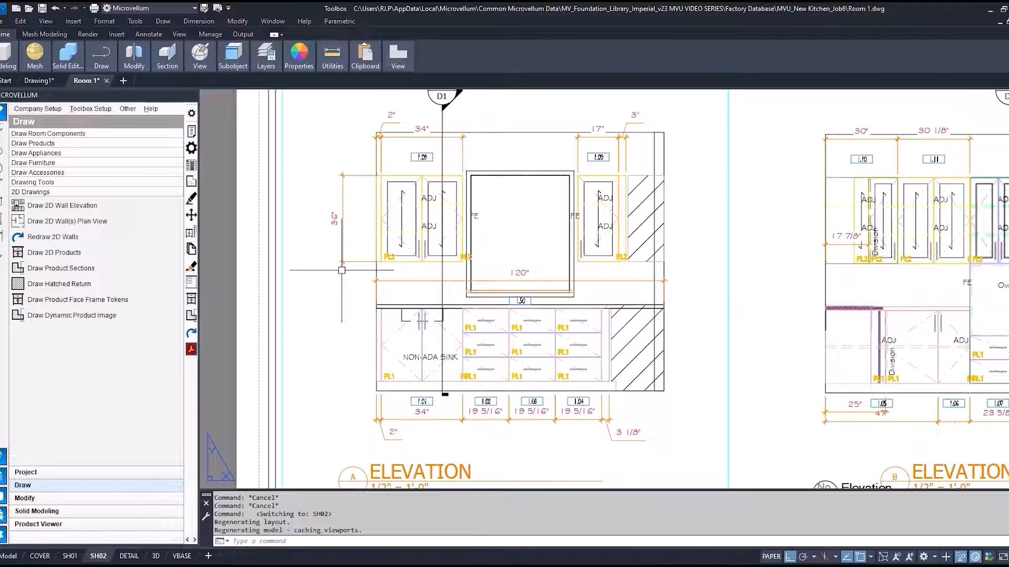
scroll(331, 302, "down", 2)
double_click(331, 303)
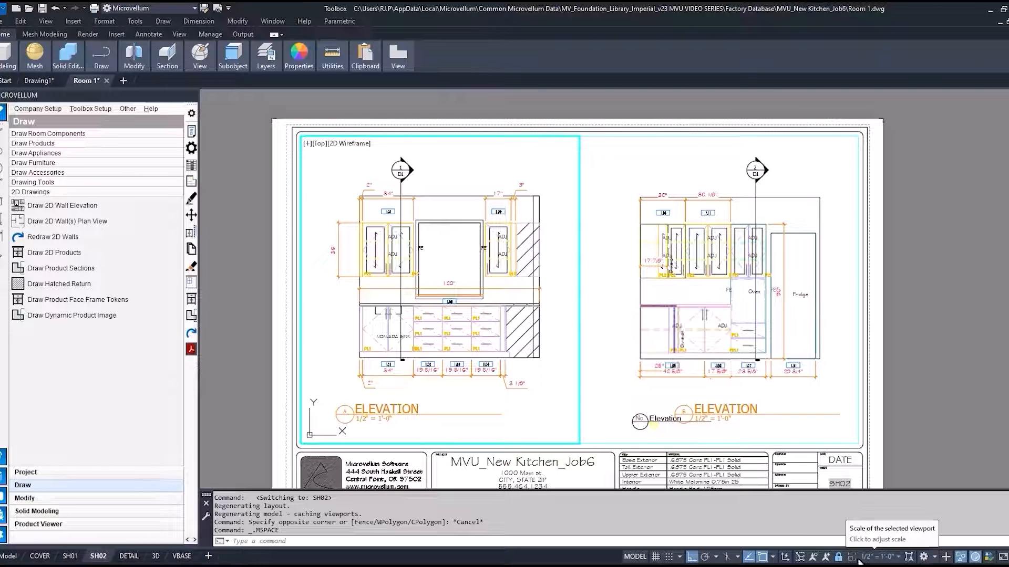
left_click(813, 558)
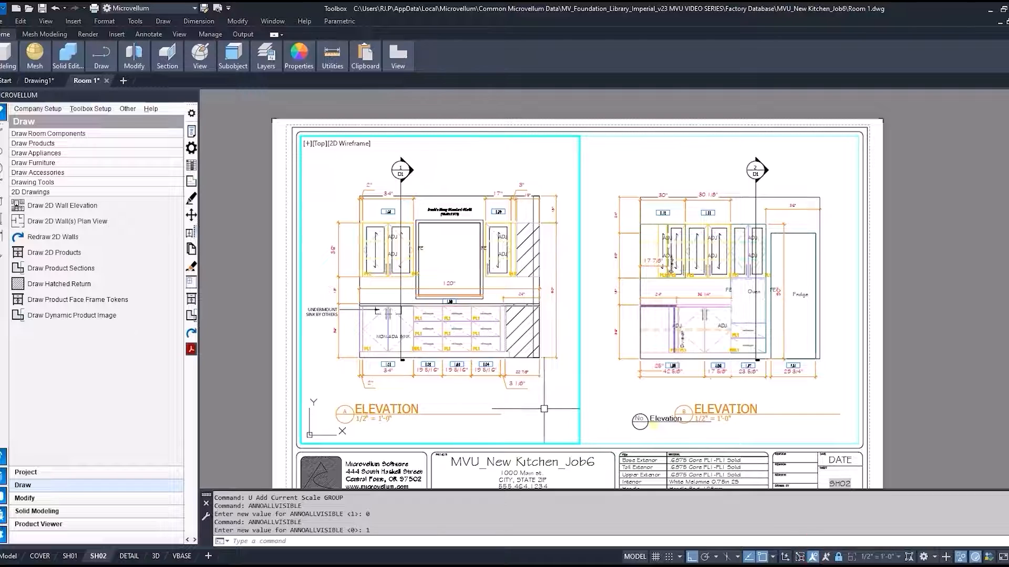
scroll(411, 260, "up", 2)
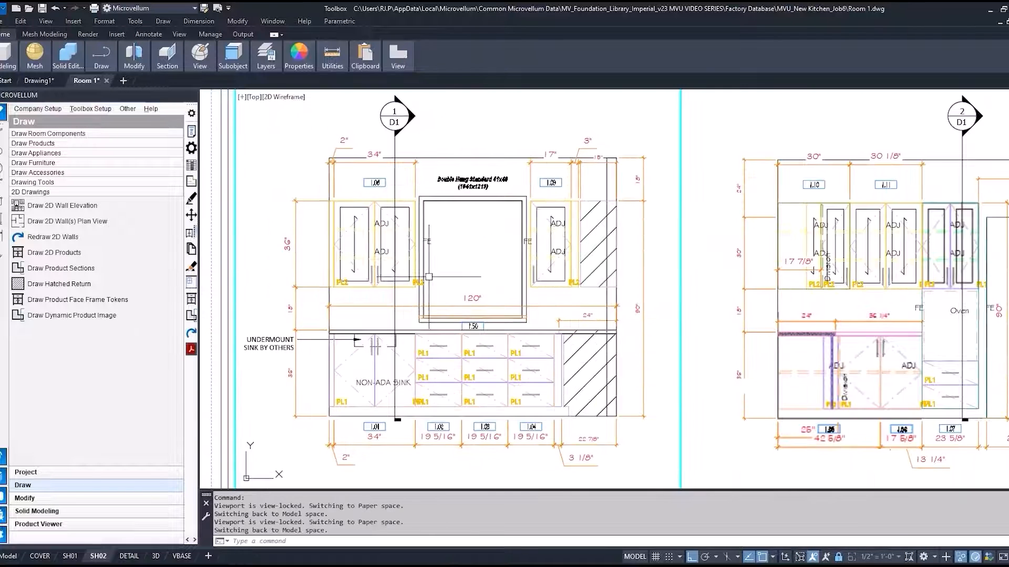
Step: Redraw the 2D walls of elevation A from its wall outline
left_click(69, 240)
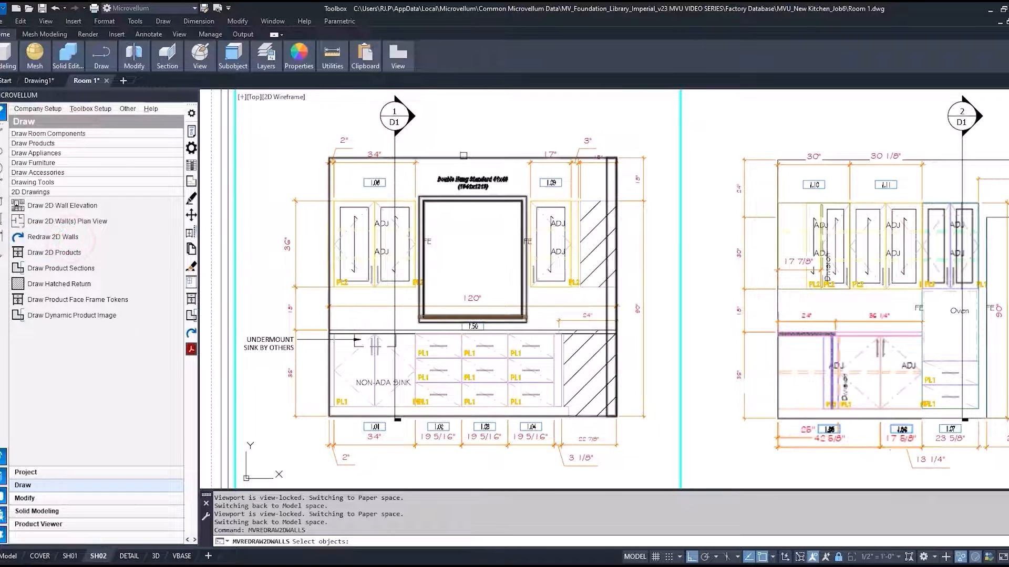
left_click(463, 157)
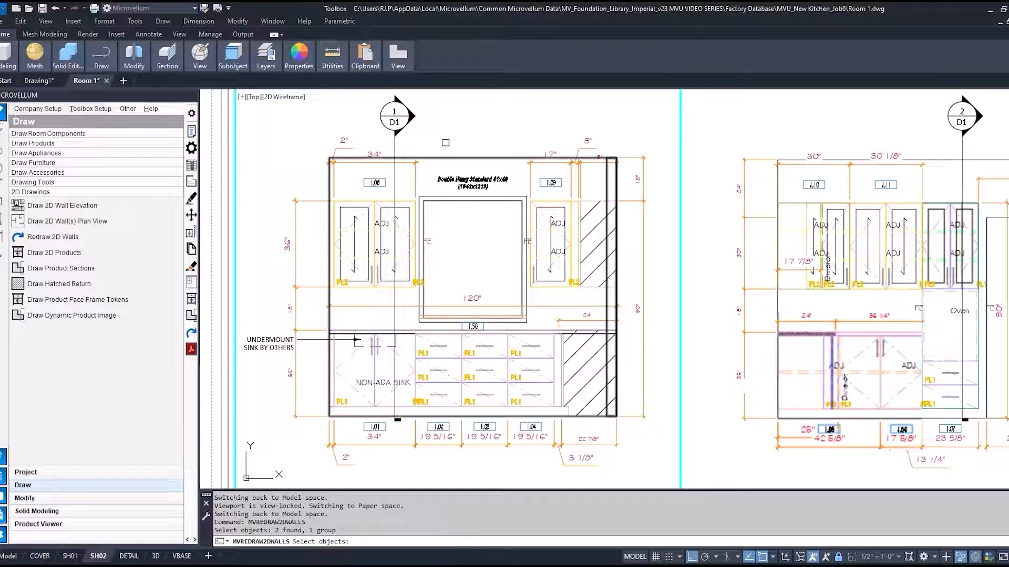
key("Return")
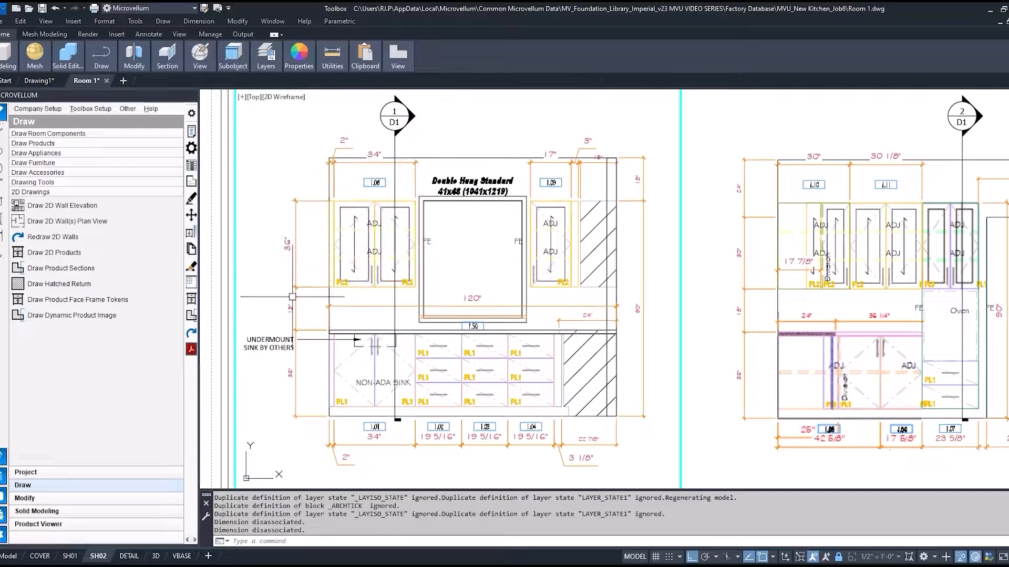
left_click(308, 305)
left_click(274, 373)
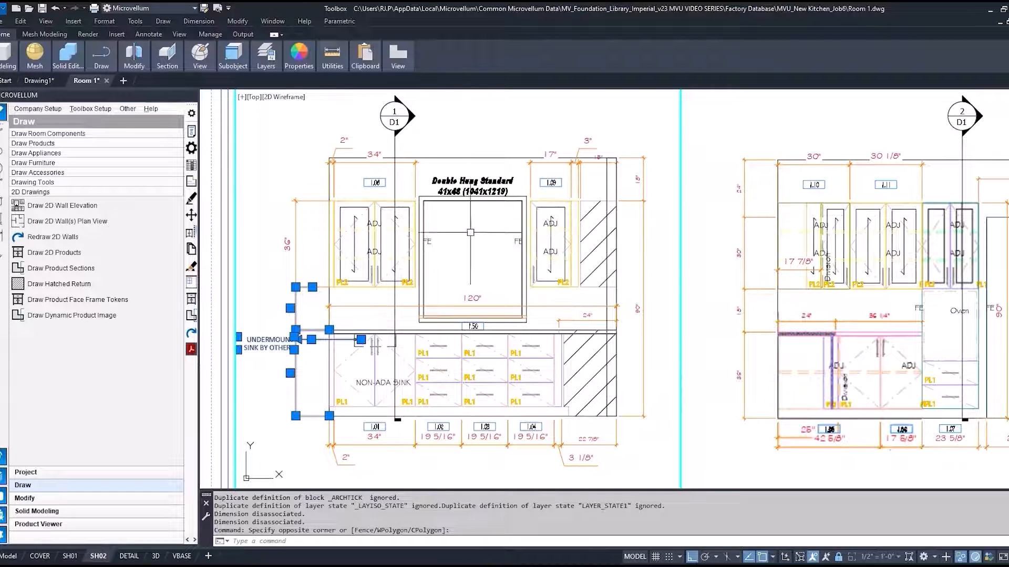
key("Escape")
Step: Select everything in elevation A and add the current 1/2" = 1'-0" annotation scale to it
left_click(244, 113)
left_click(676, 473)
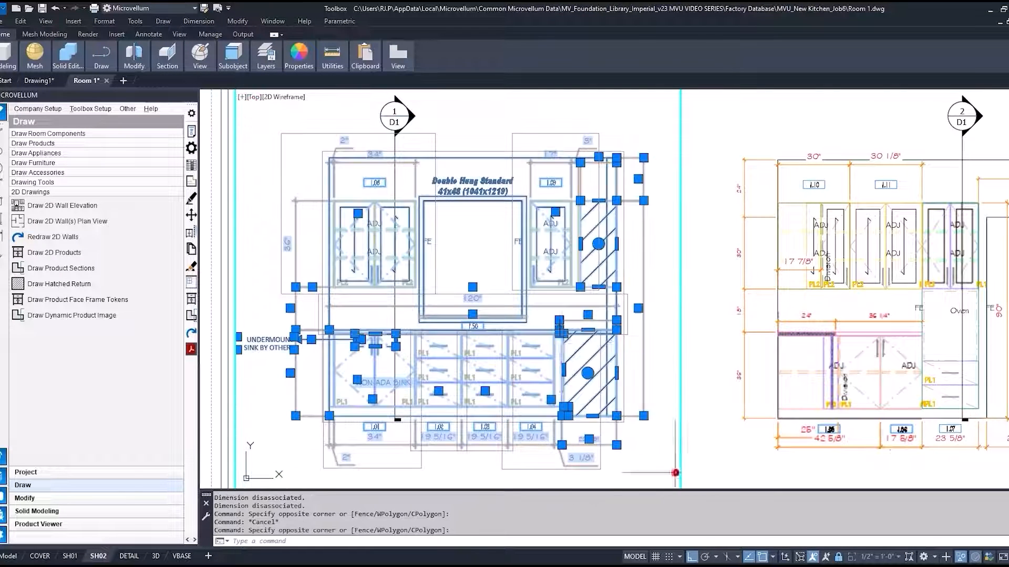
right_click(479, 256)
mouse_move(541, 287)
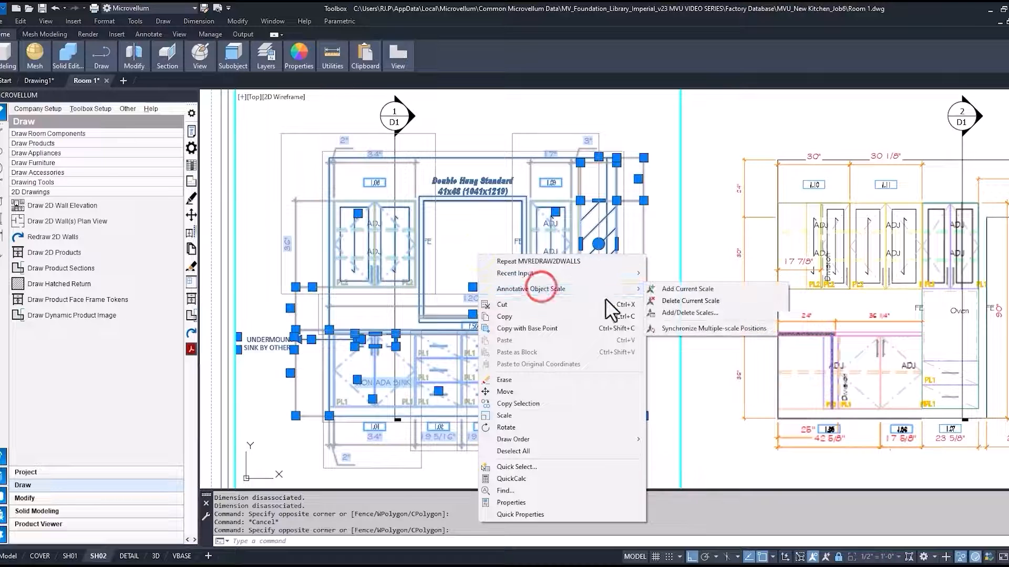
left_click(685, 291)
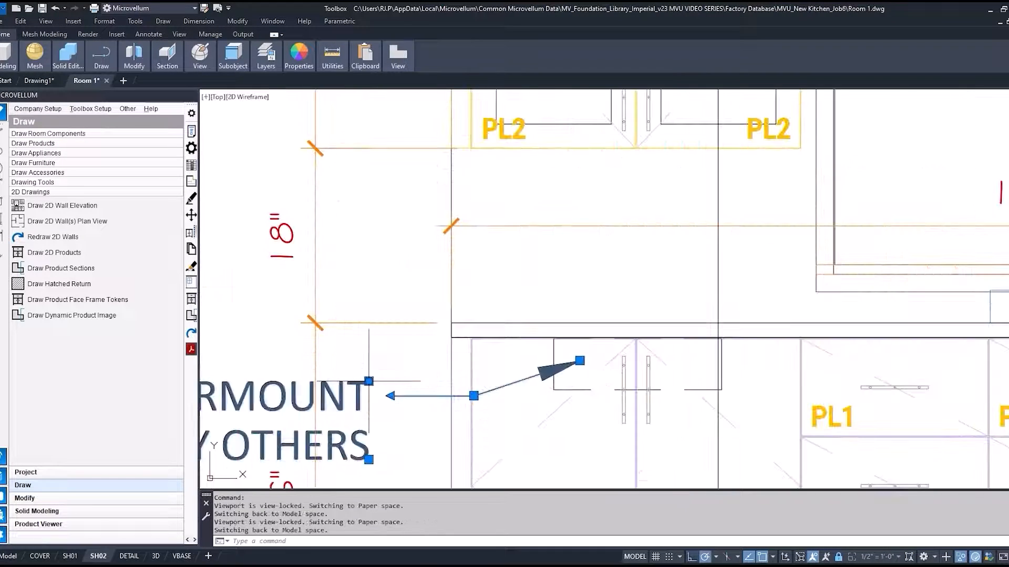
Step: Nudge the "UNDERMOUNT SINK BY OTHERS" note text slightly closer to the sink base in elevation A
left_click(380, 377)
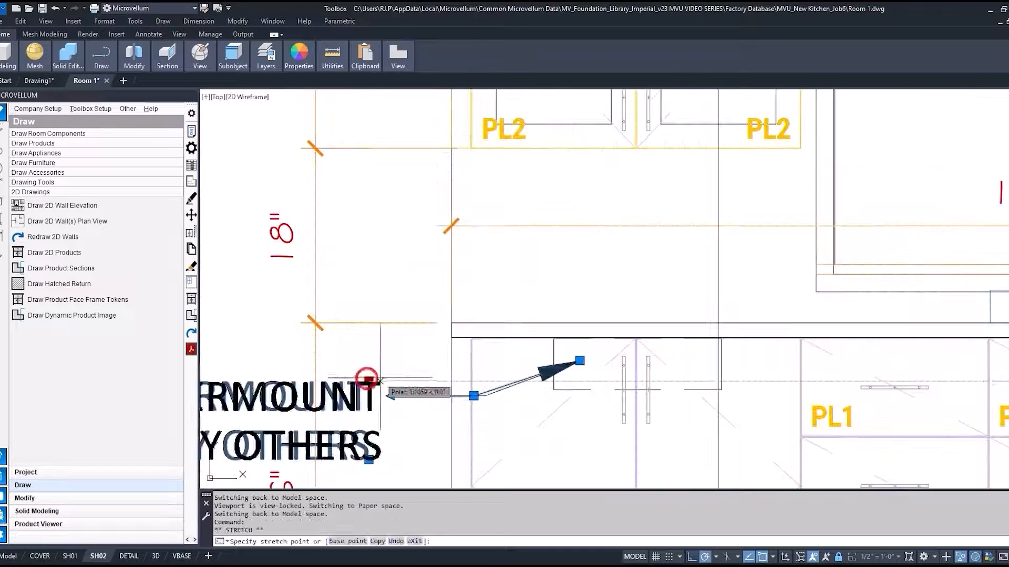
key("Escape")
scroll(368, 346, "down", 7)
middle_click_drag(524, 393, 472, 360)
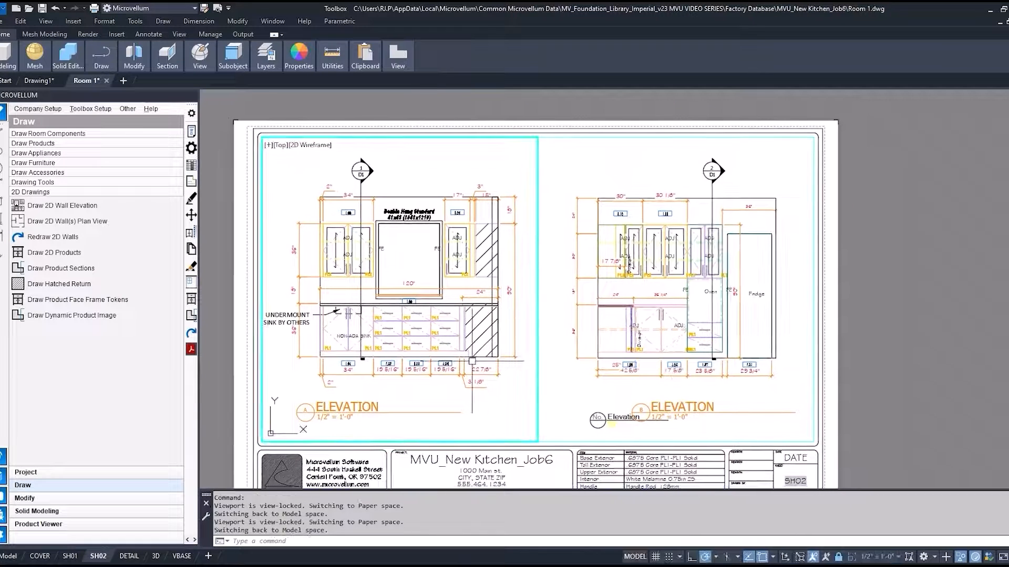
Step: Activate the elevation B viewport and redraw its 2D walls
double_click(603, 179)
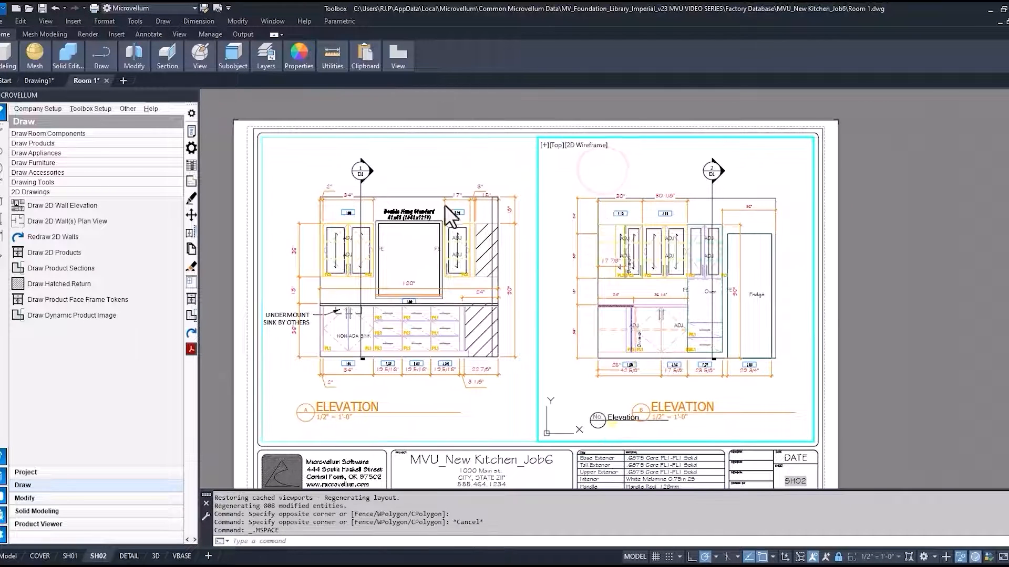
left_click(63, 237)
left_click(703, 196)
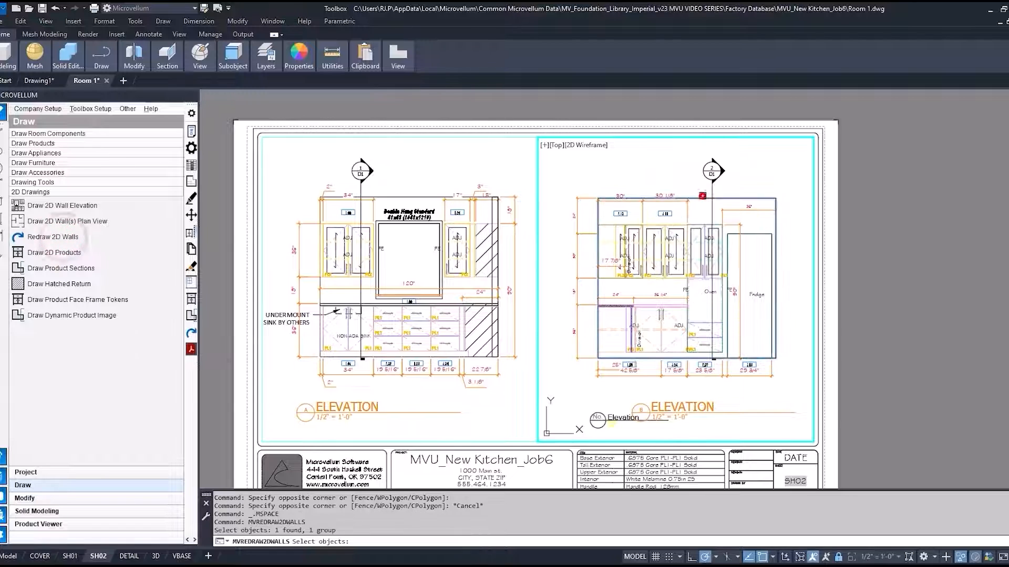
key("Return")
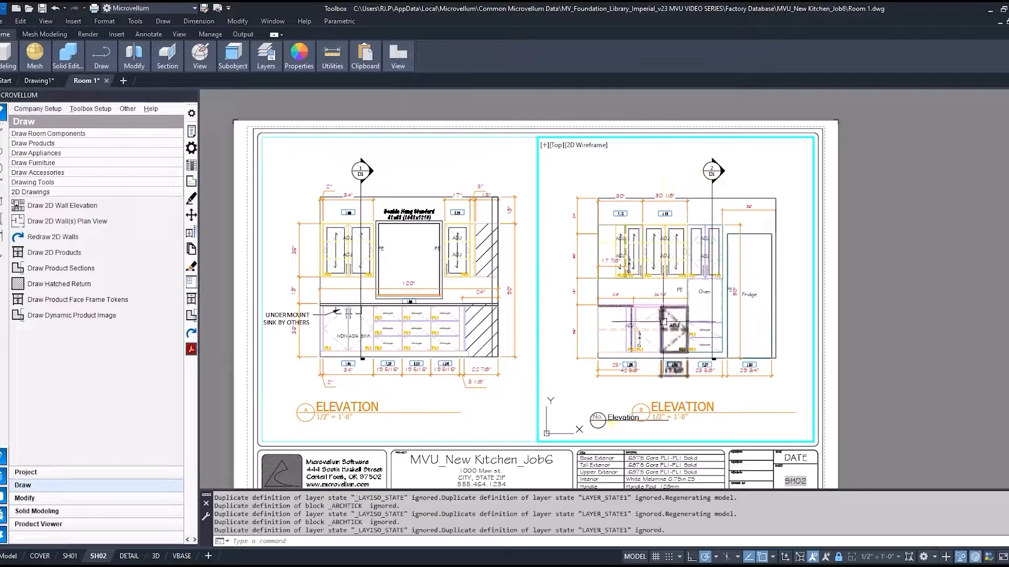
Step: Add the current 1/2" = 1'-0" annotation scale to all objects in elevation B, toggling the display of off-scale annotations to check them
left_click(813, 557)
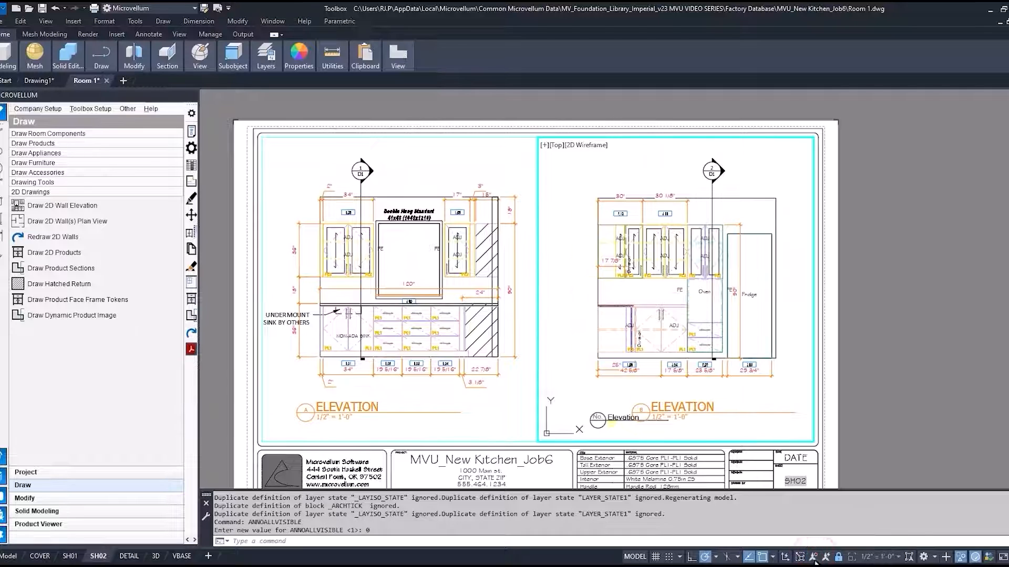
left_click(812, 557)
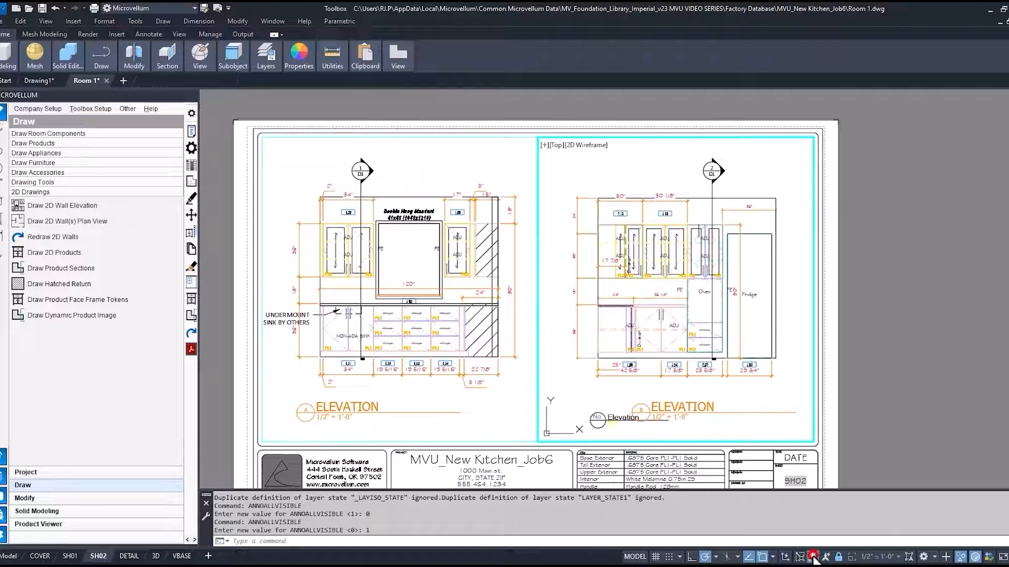
left_click(553, 164)
left_click(797, 401)
right_click(796, 399)
mouse_move(850, 165)
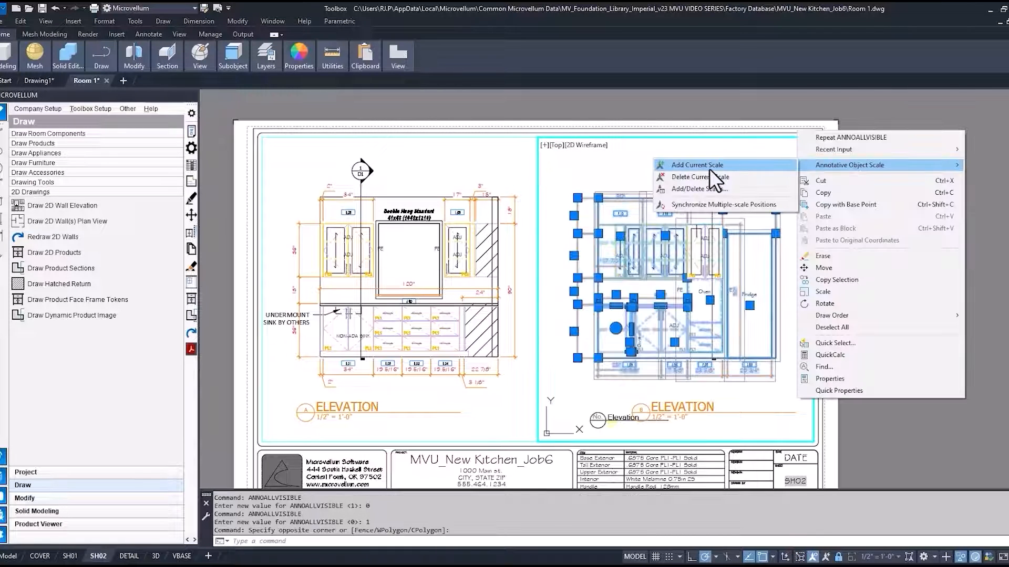
left_click(709, 166)
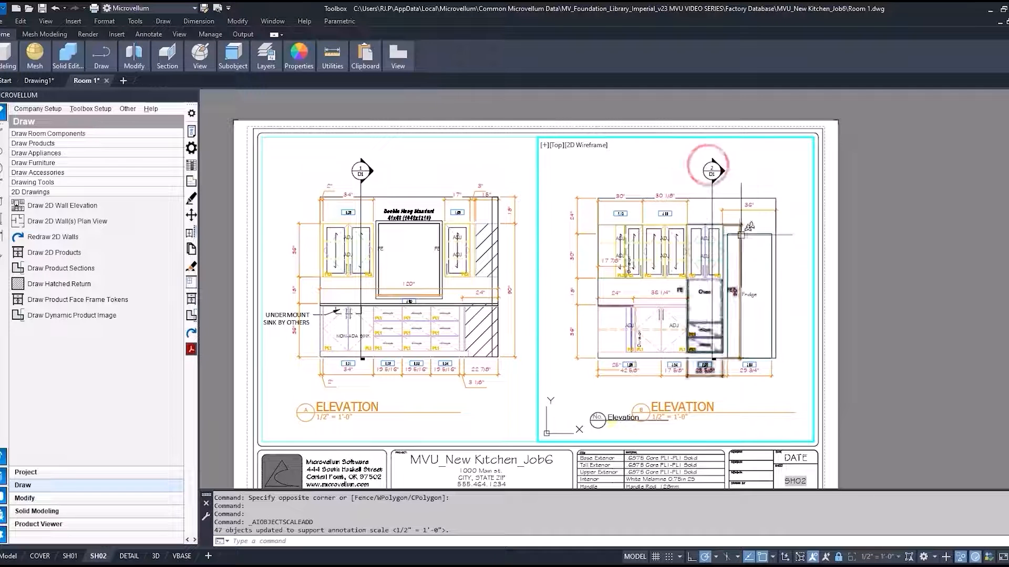
left_click(813, 558)
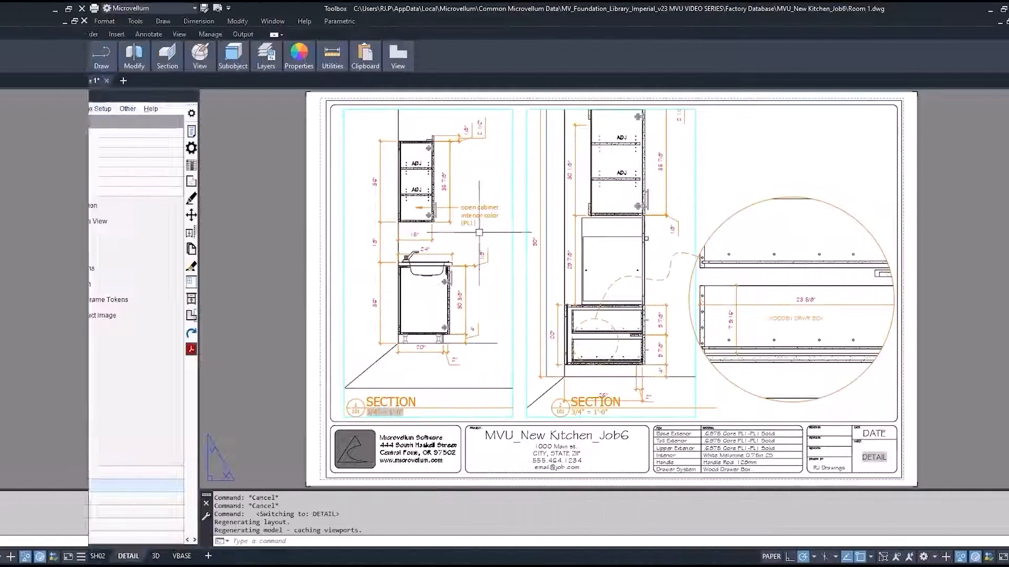
Step: Activate the section 2 viewport on the DETAIL sheet and set its scale to 3/4" = 1'-0"
middle_click_drag(487, 239, 453, 255)
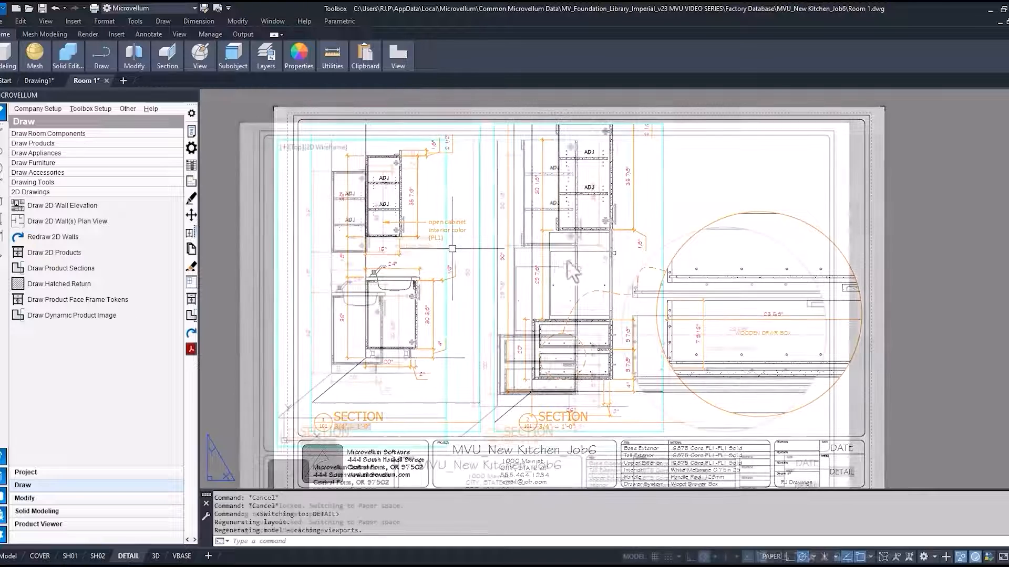
left_click(556, 259)
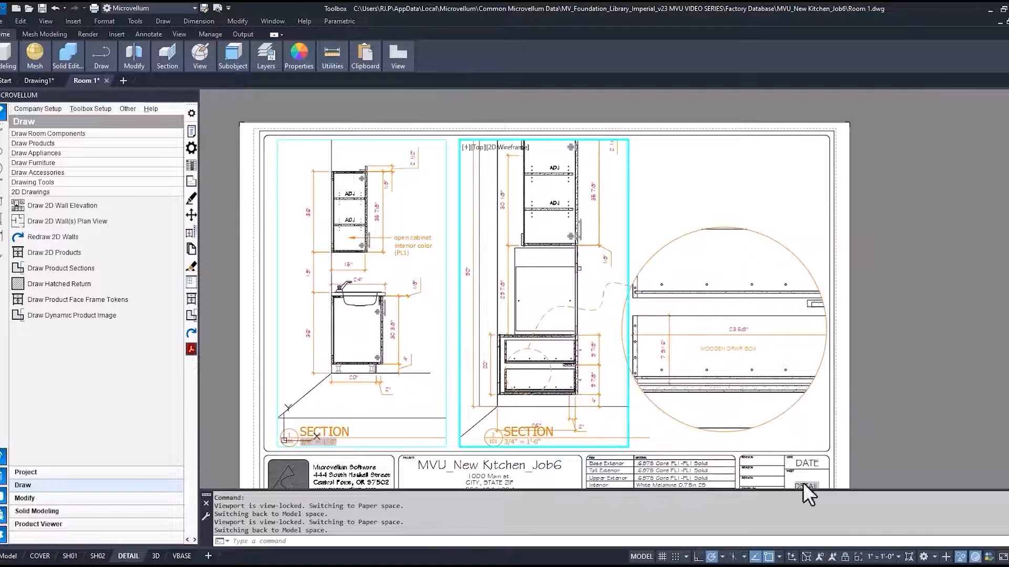
left_click(898, 557)
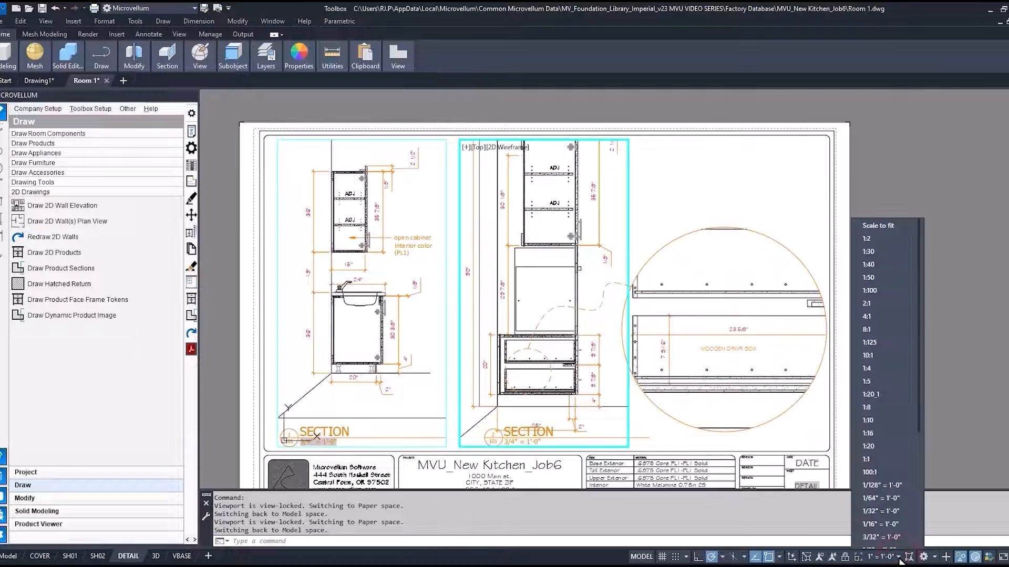
scroll(893, 495, "down", 3)
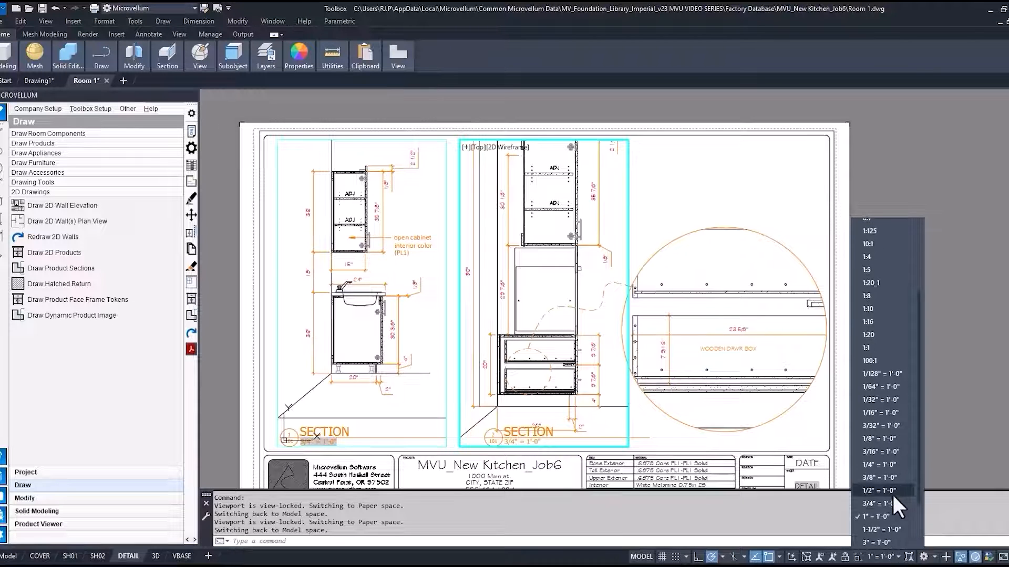
left_click(884, 504)
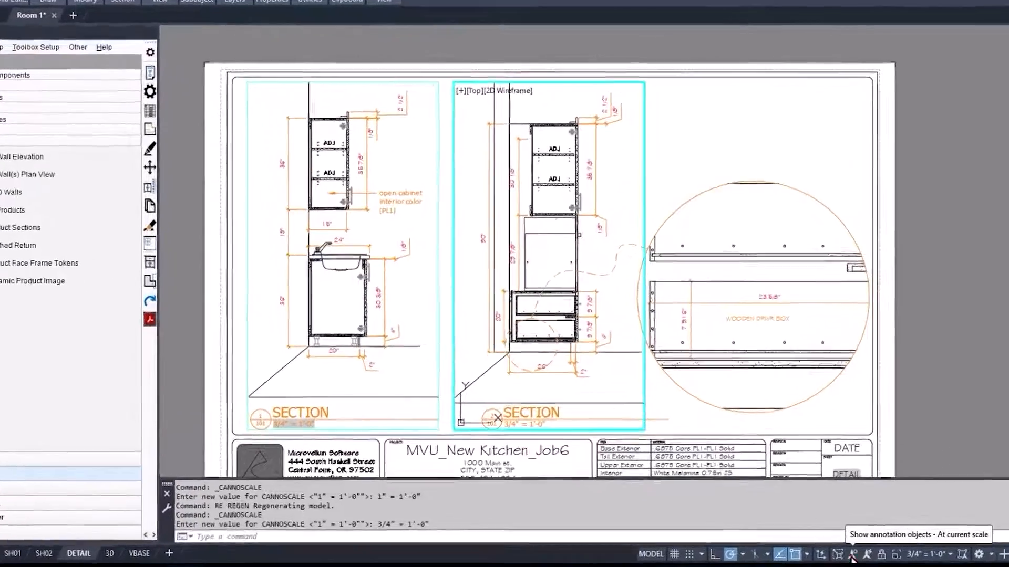
Step: Show section 2 annotations at all scales, restore current-scale-only display, and regenerate the drawing after each change to compare them
left_click(852, 558)
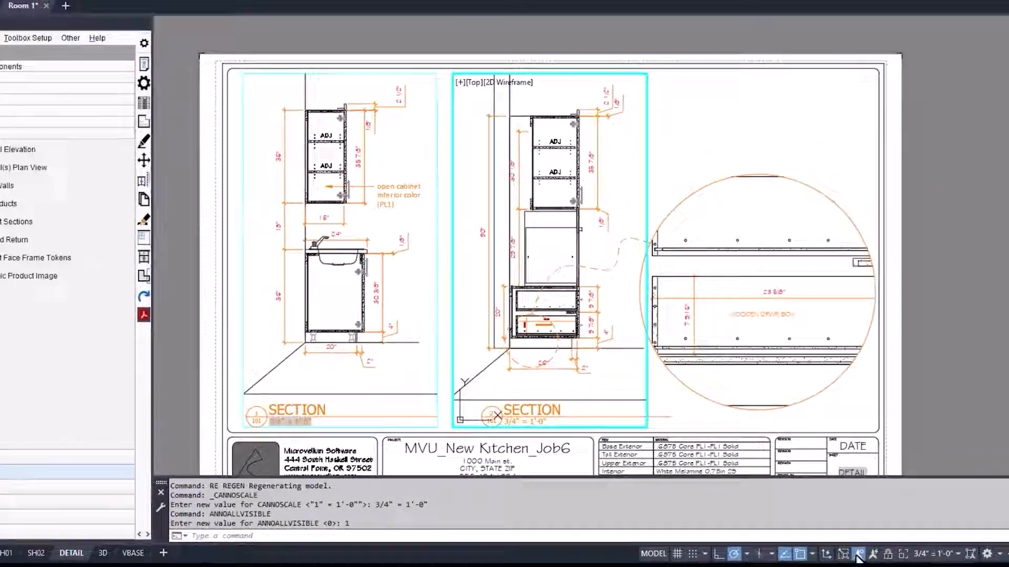
type("re")
key("Return")
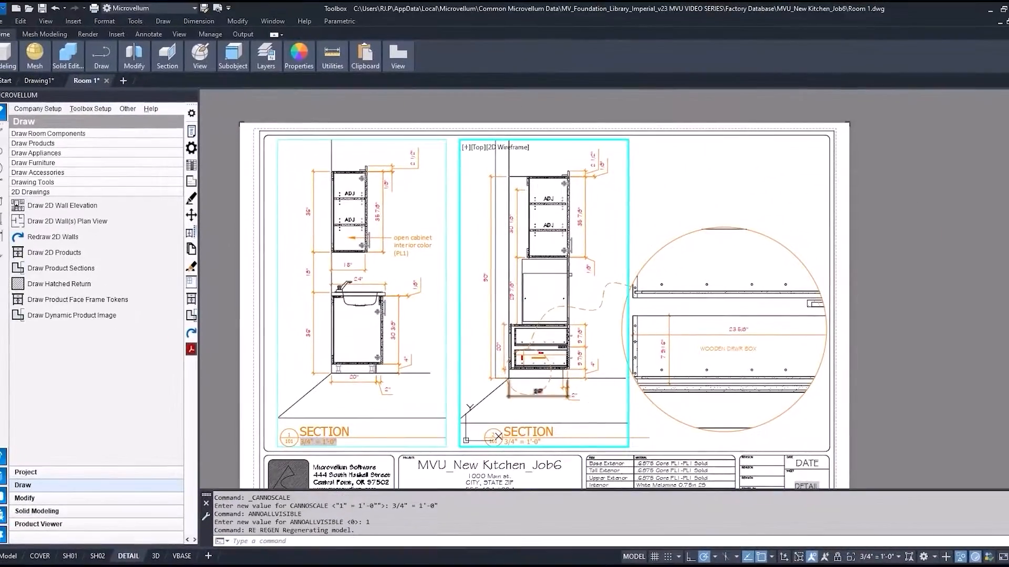
left_click(812, 556)
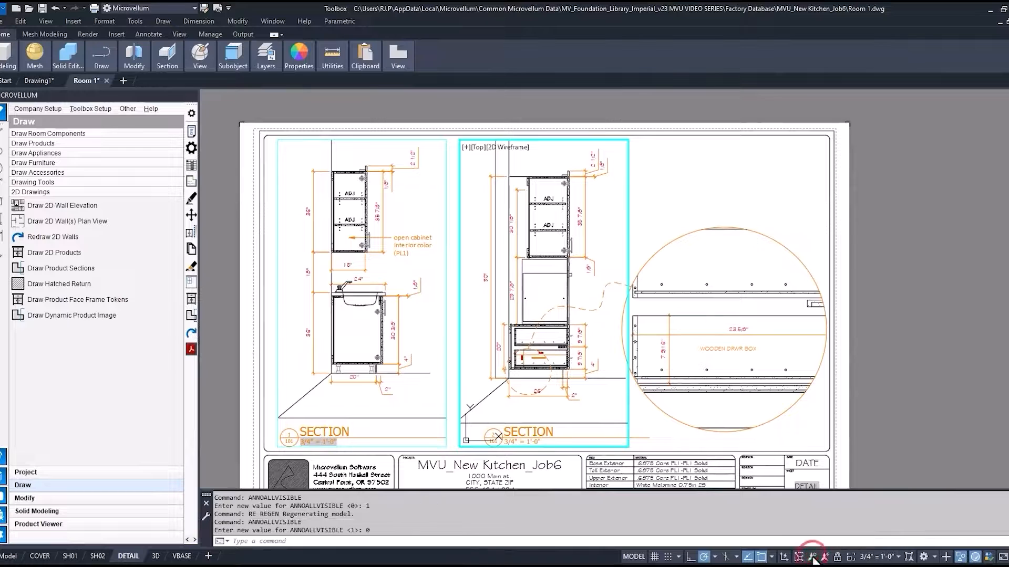
type("re")
key("Return")
Step: Leave the section viewport on the DETAIL sheet and switch to the drawing's model space
left_click(597, 393)
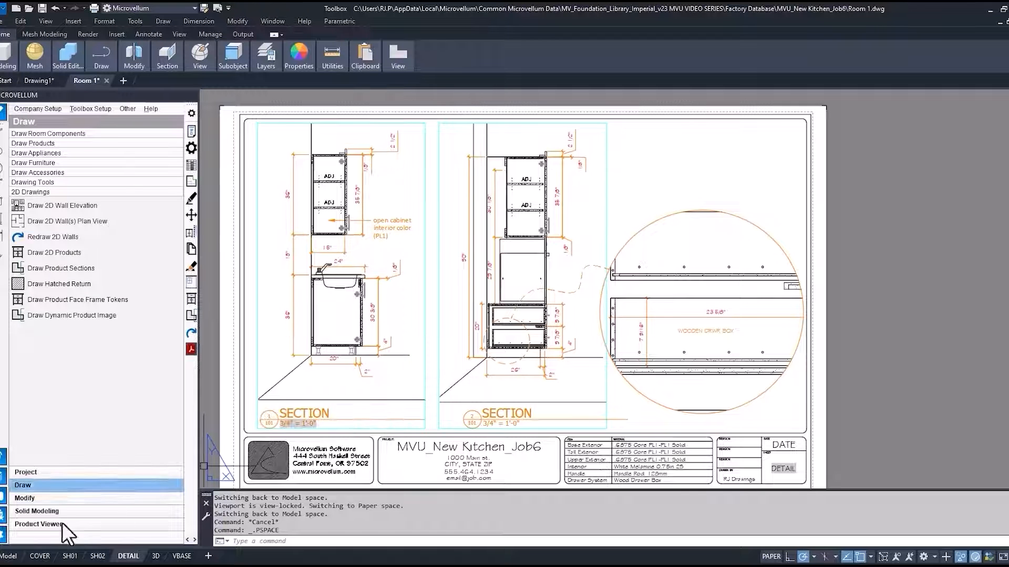
left_click(9, 556)
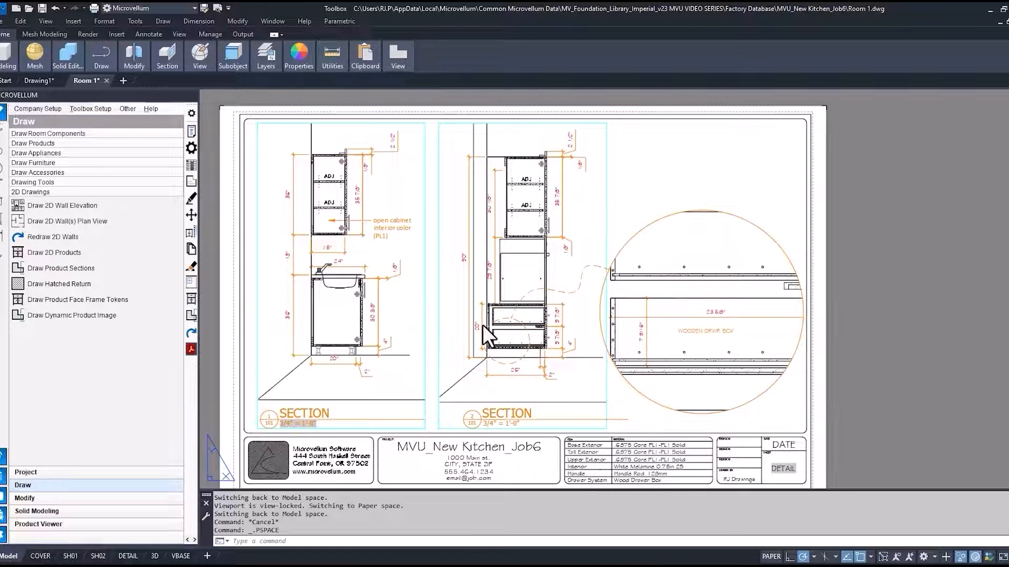